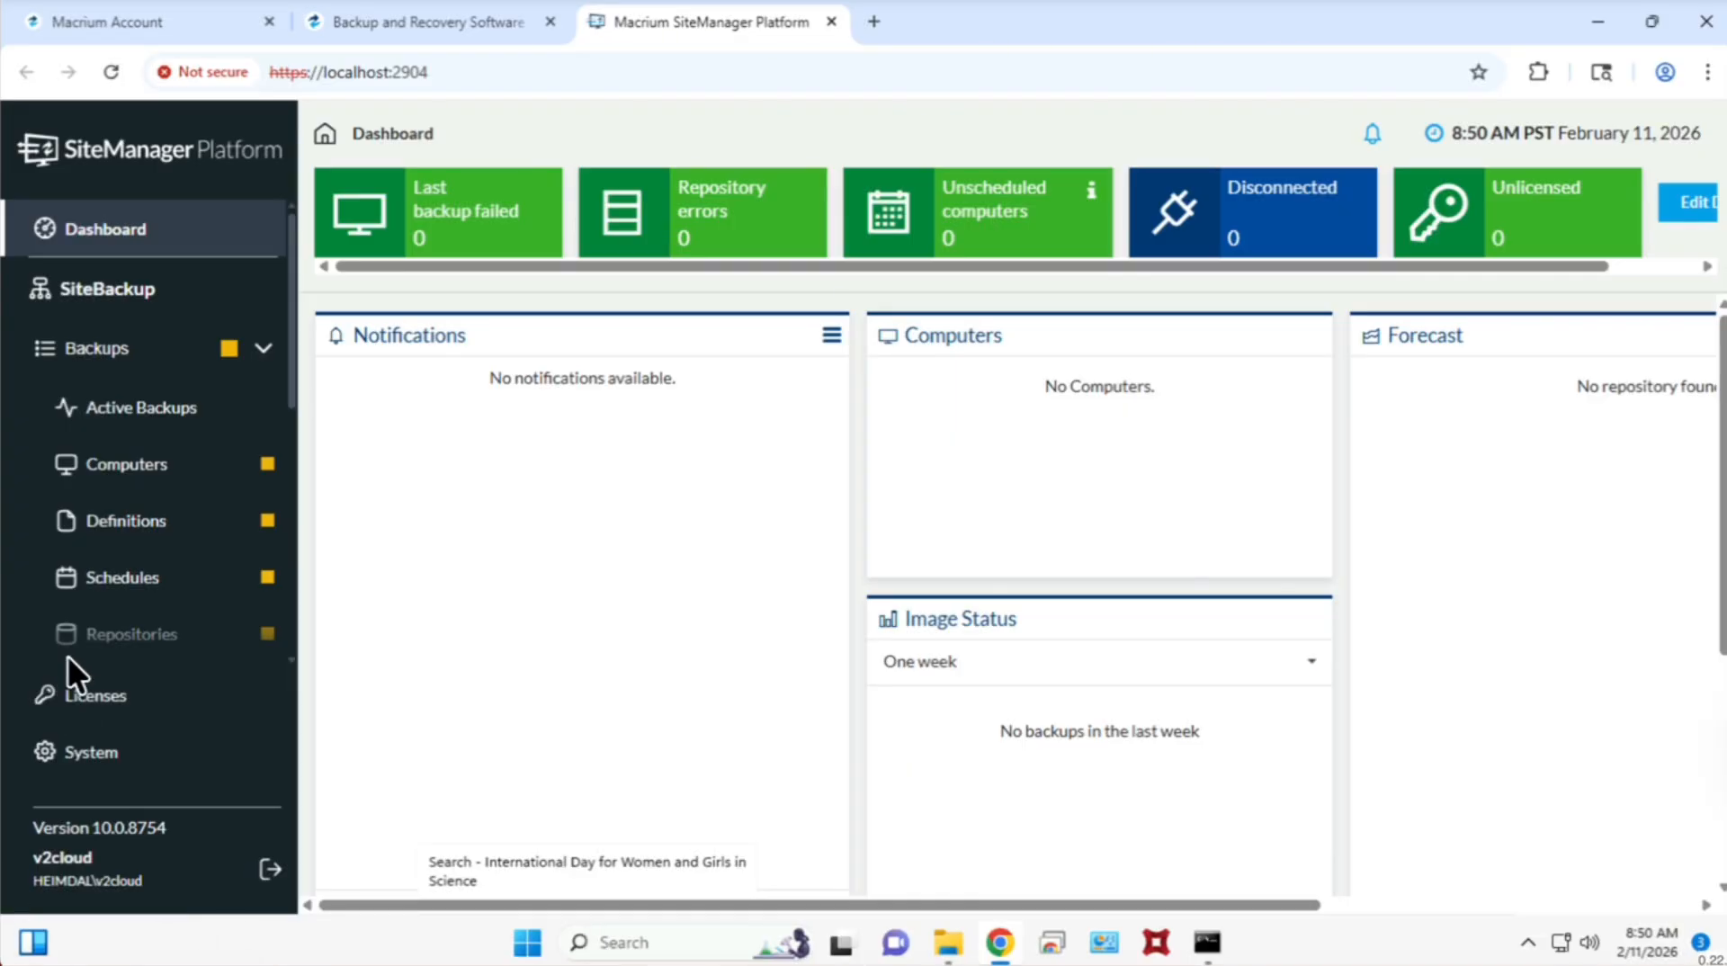
Start adding computers from the Computers page of the SiteBackup backups section.
left_click(135, 477)
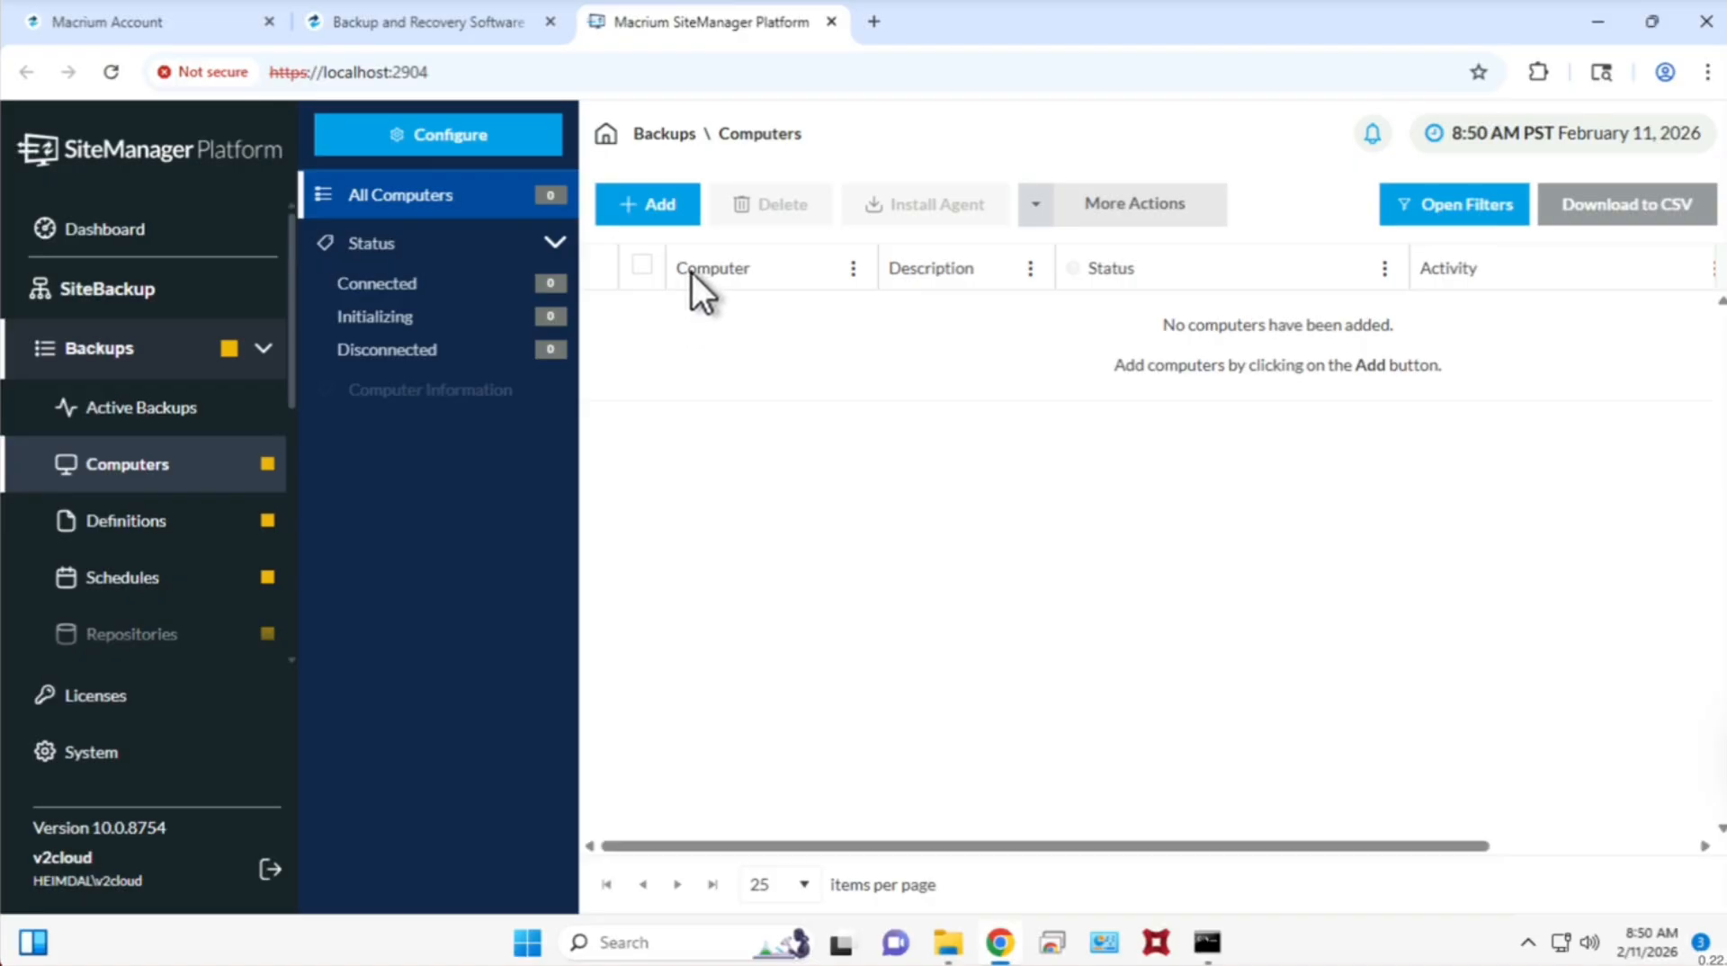
left_click(649, 204)
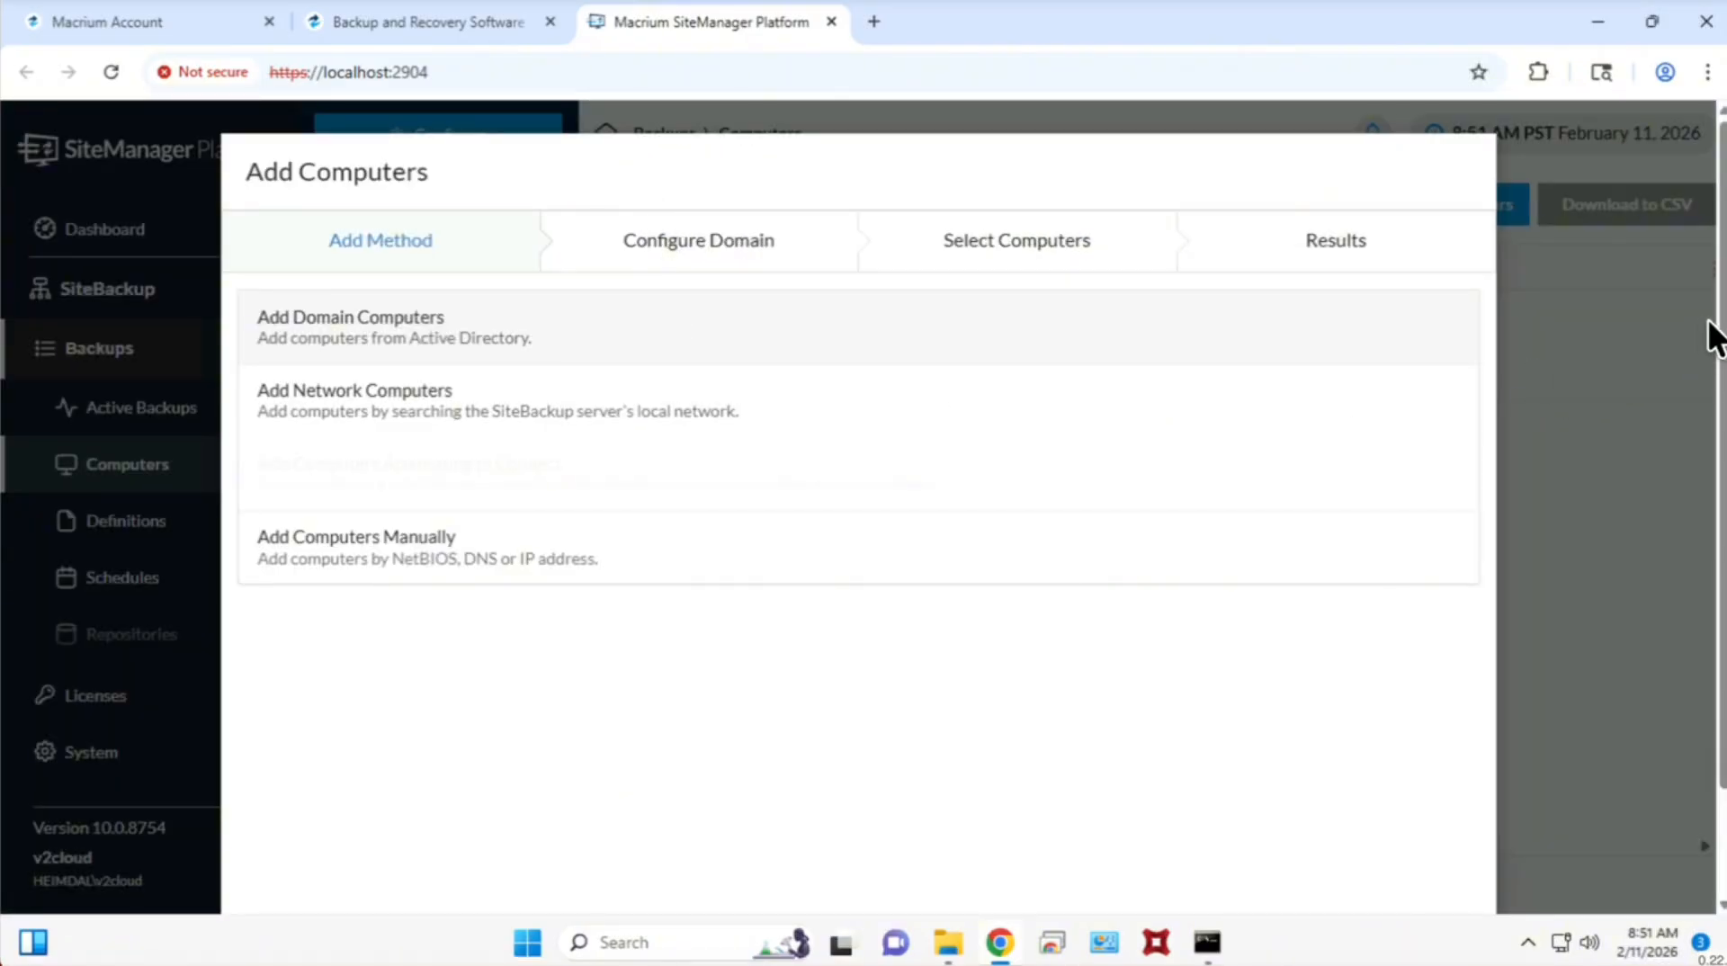
Look at the connection settings of the Add Domain Computers method and return to the choice of add methods.
left_click_drag(1722, 328, 1722, 391)
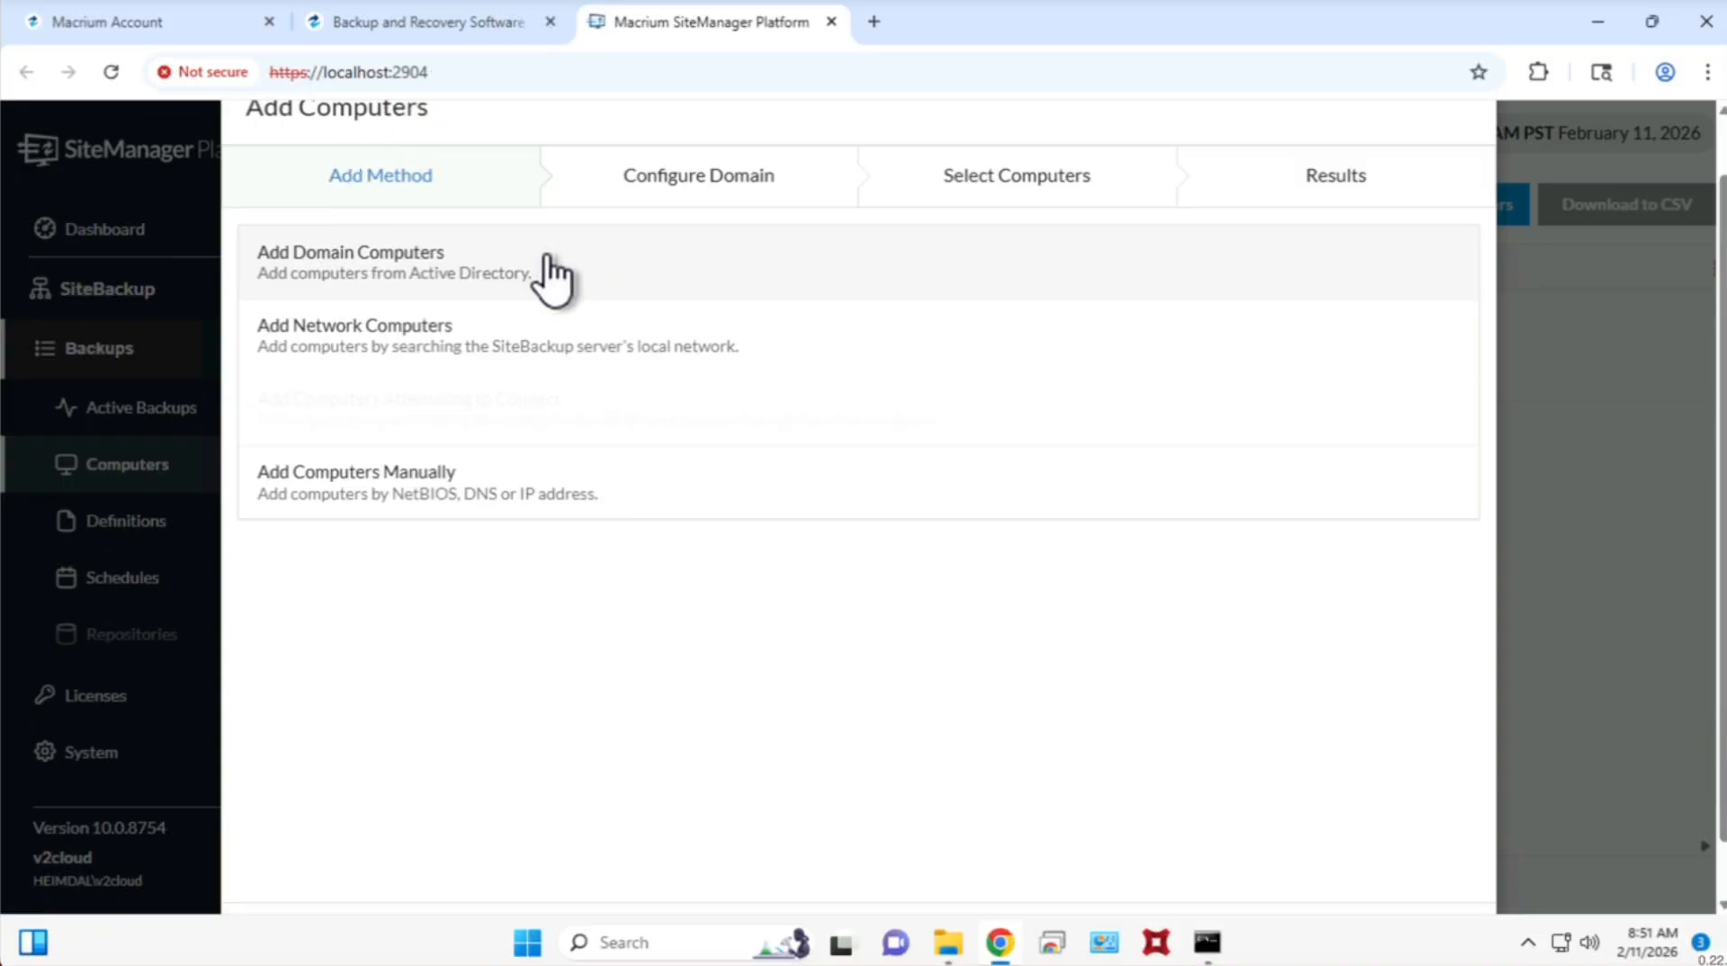
scroll(1479, 597, "down", 1)
left_click(1329, 877)
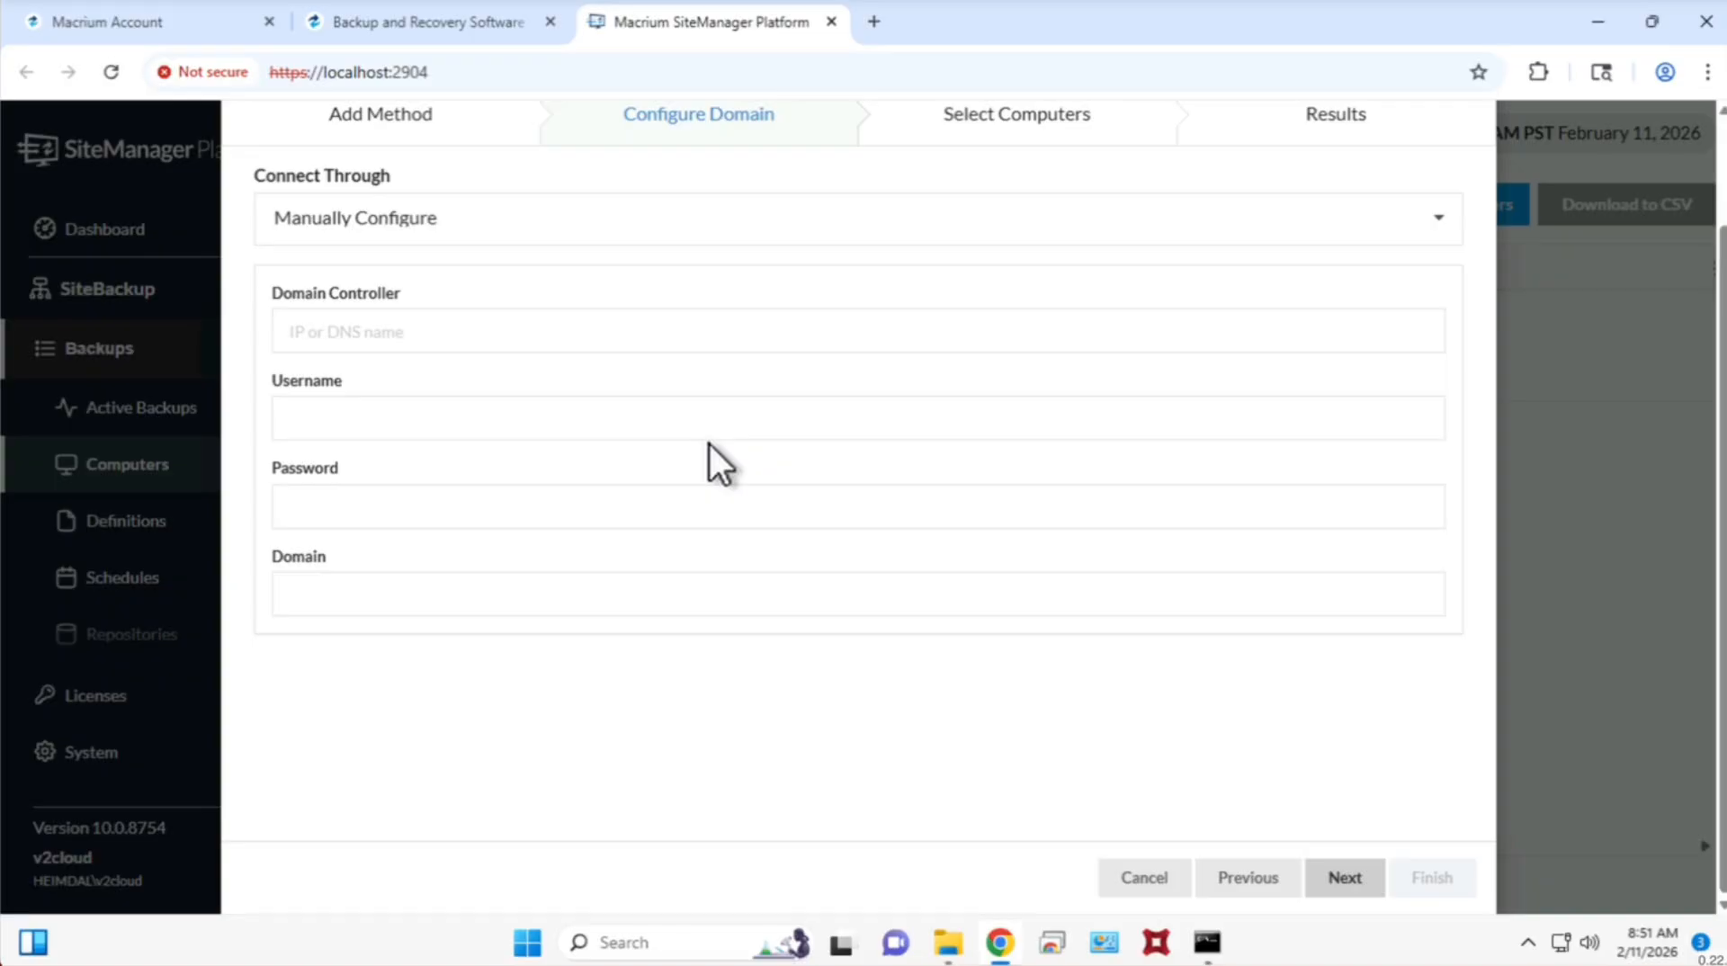
left_click(1250, 874)
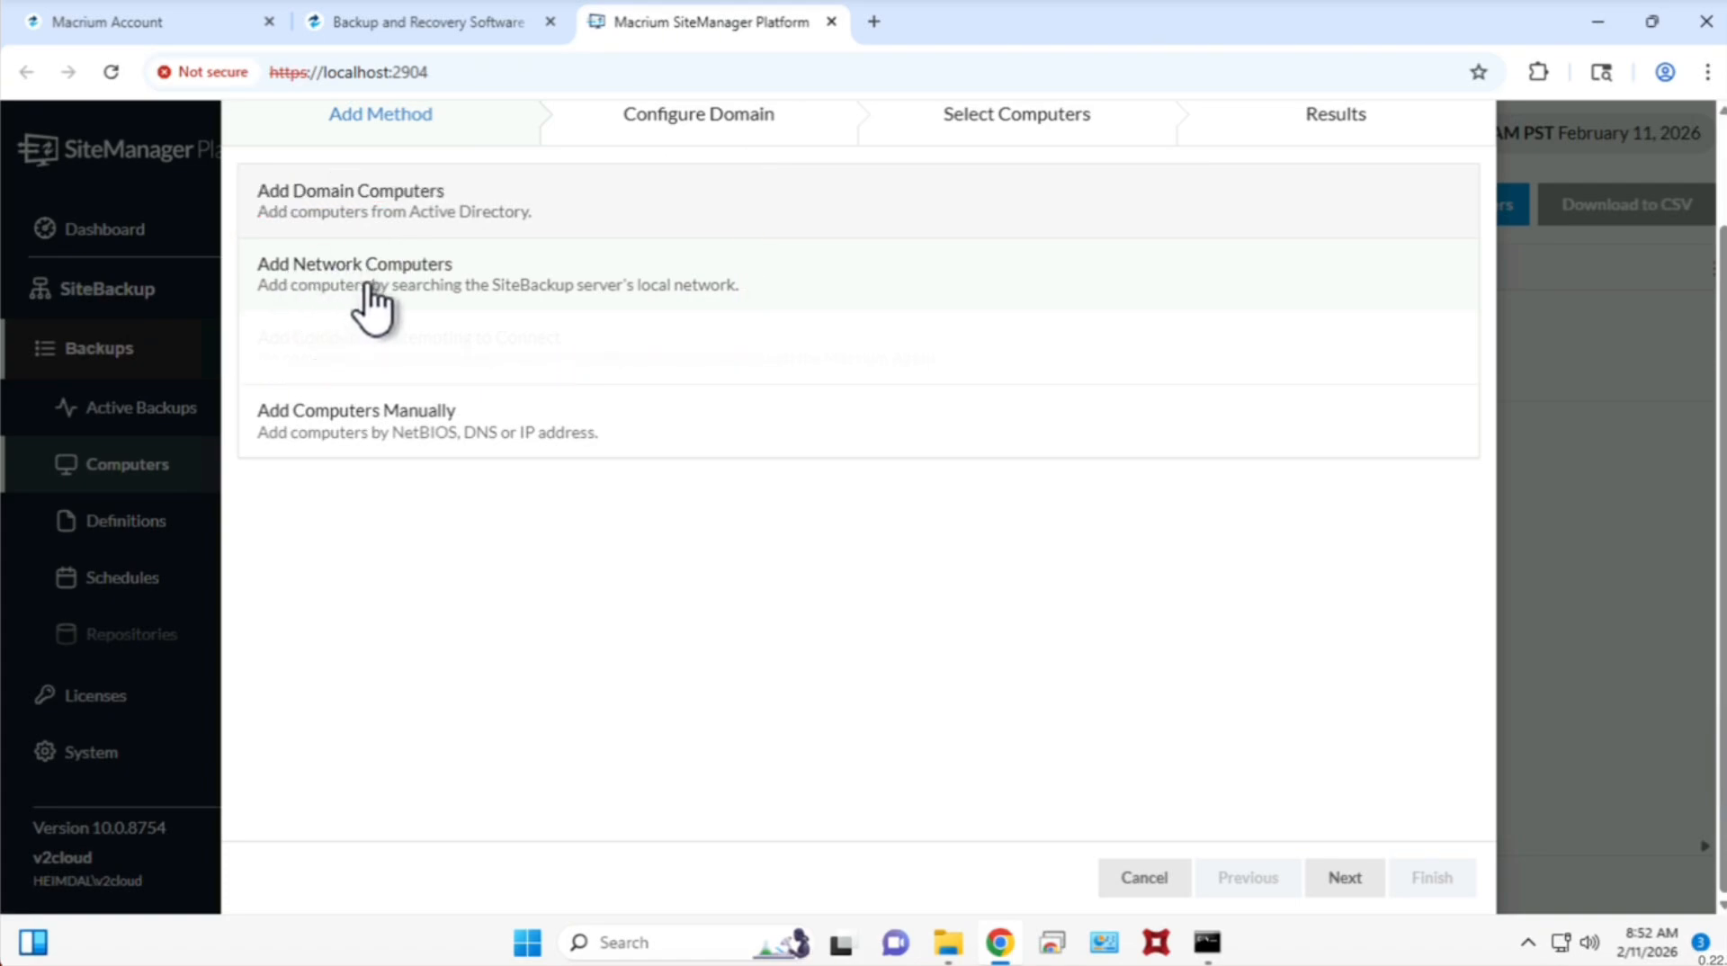
Add the computer with IP address 10.49.87.2 manually, expand its result details and finish the wizard.
left_click(382, 430)
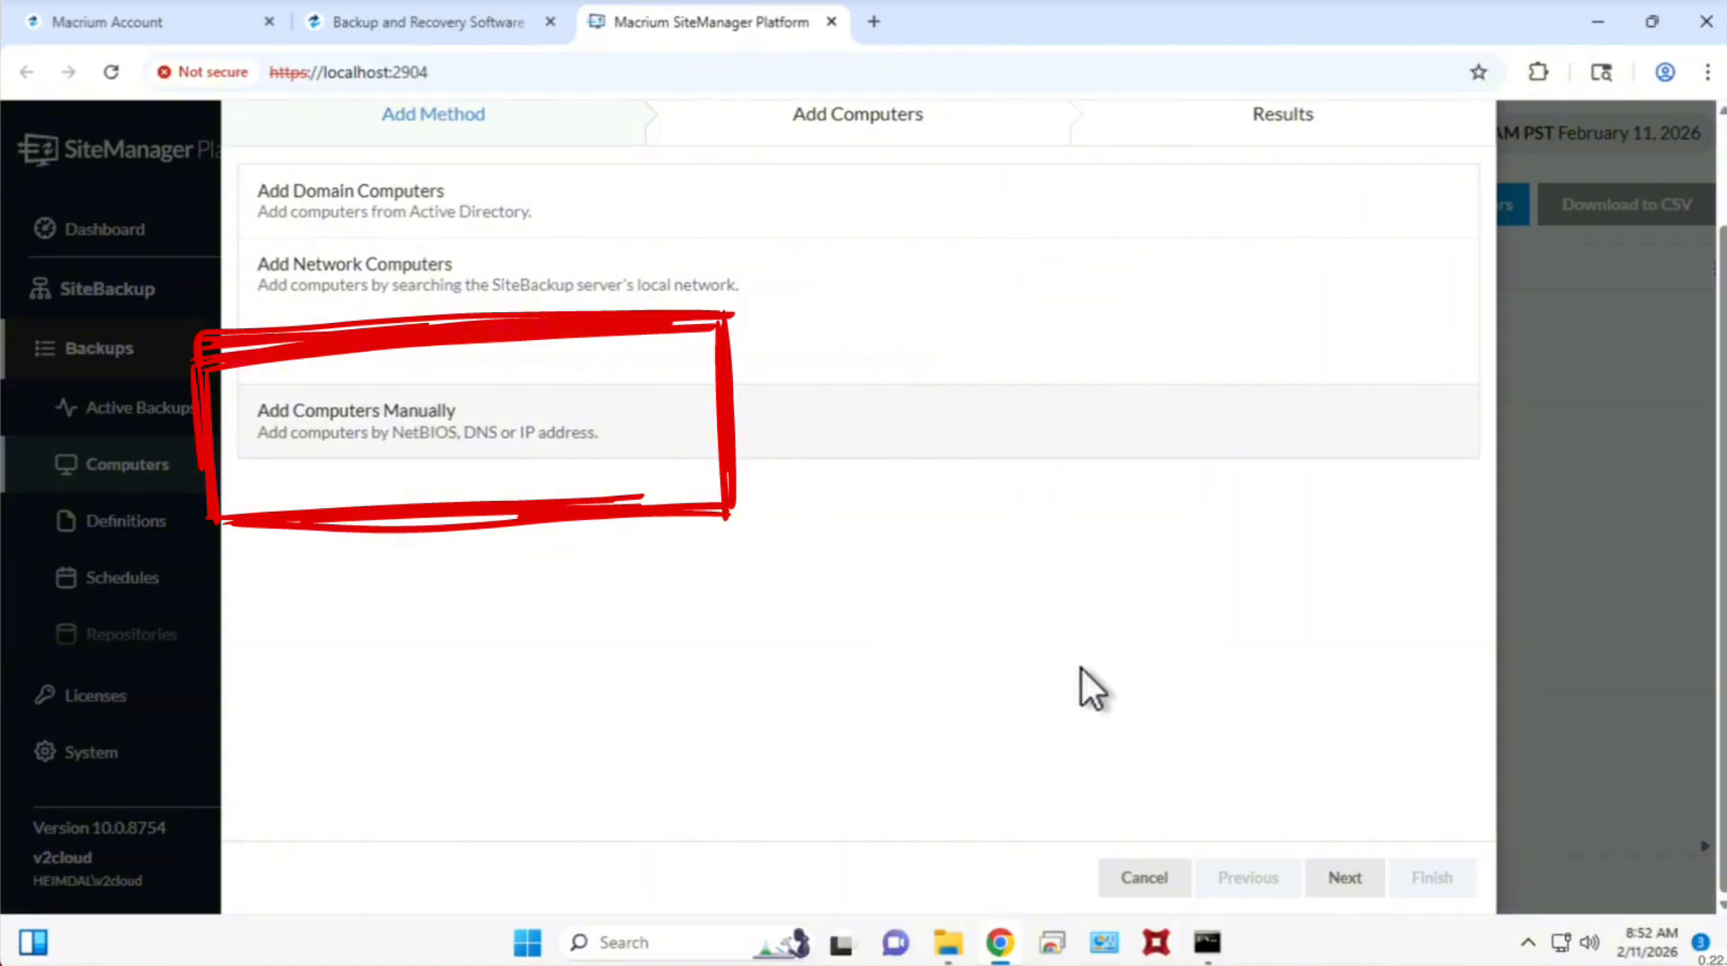
left_click(1345, 877)
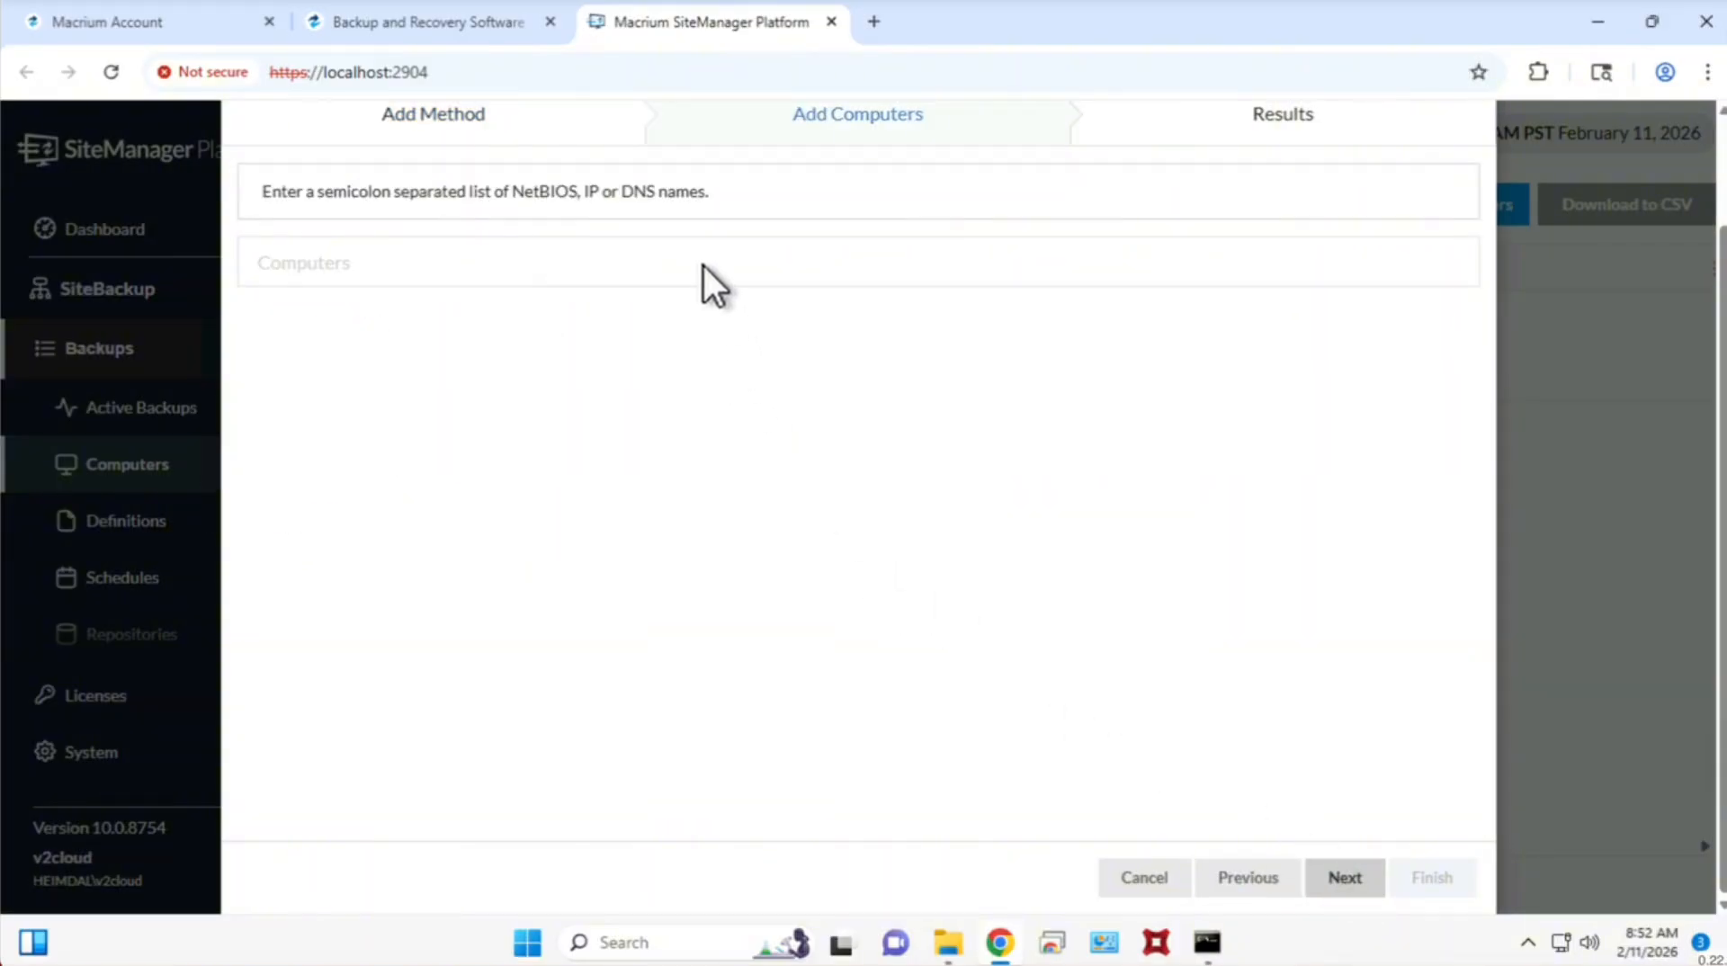
left_click(702, 262)
type("10")
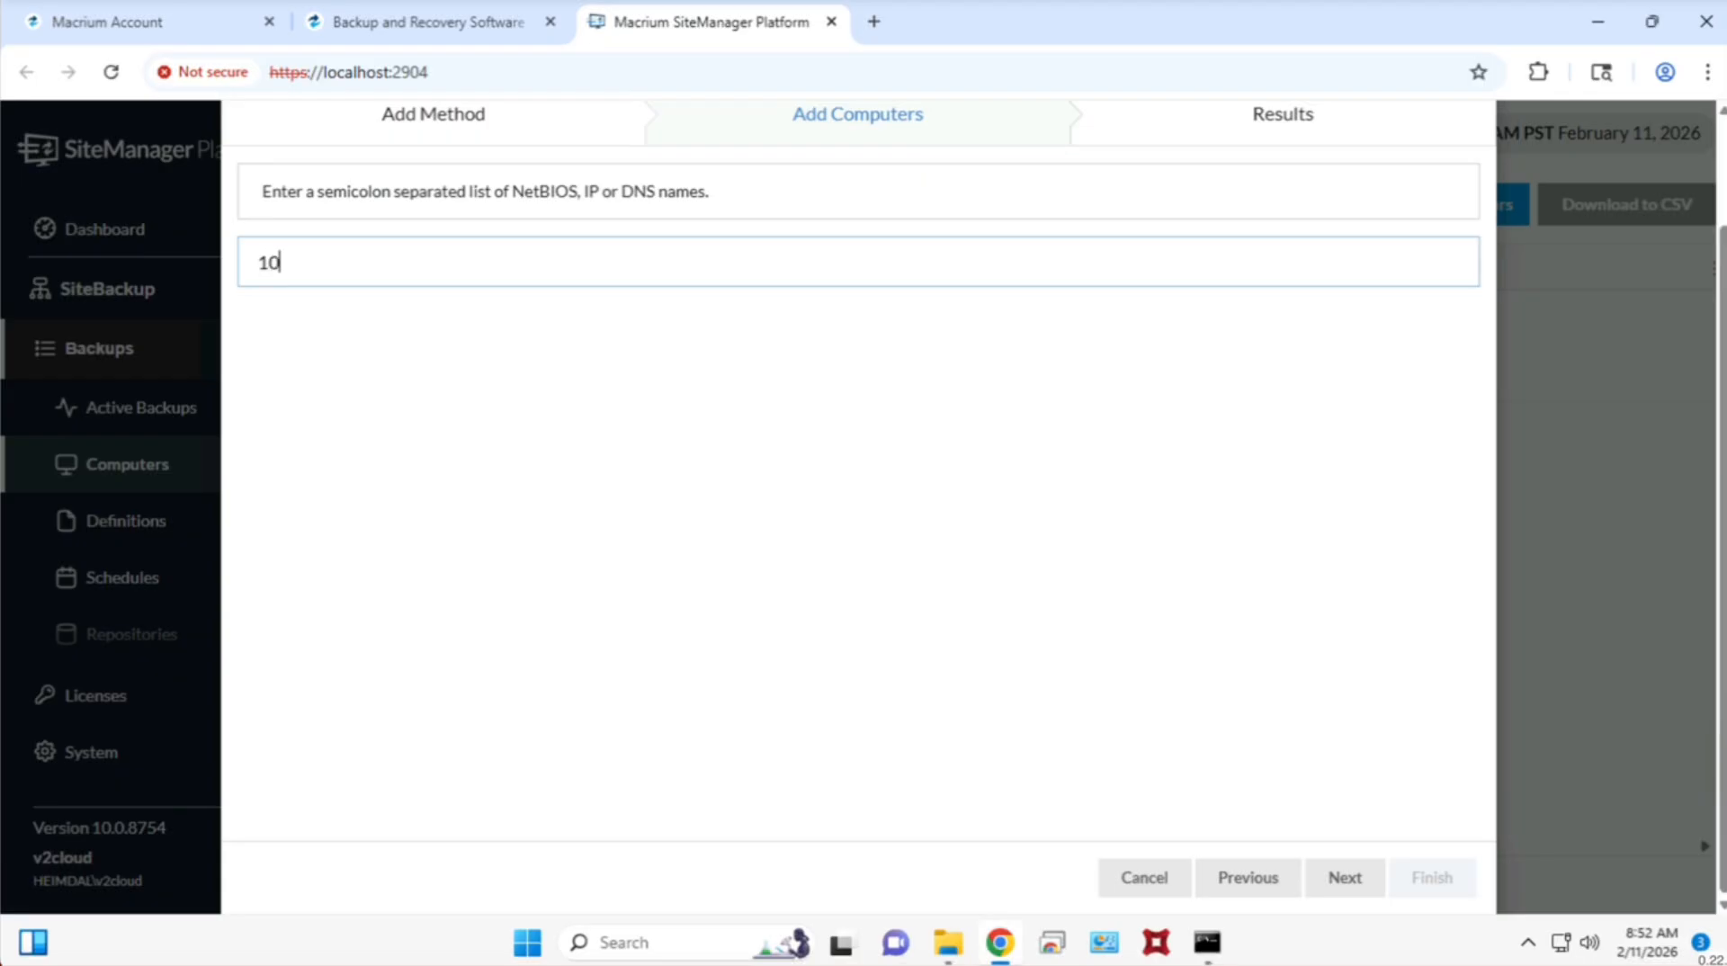
type(".49.87.2")
left_click(1346, 877)
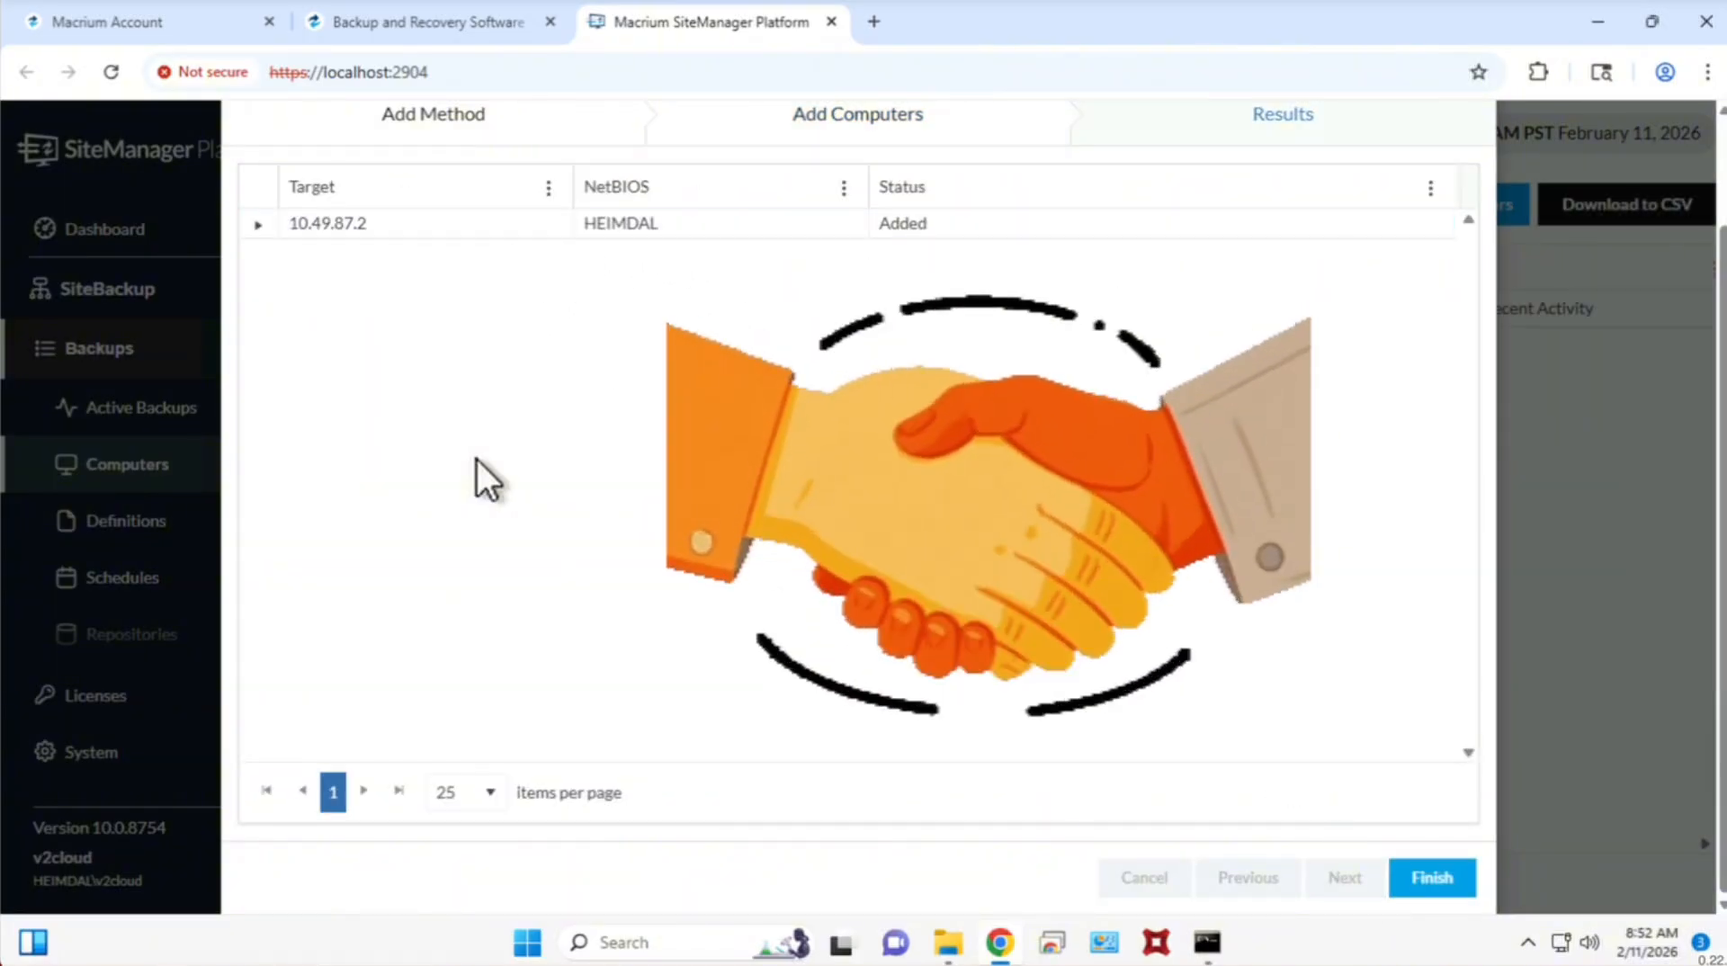
left_click(257, 225)
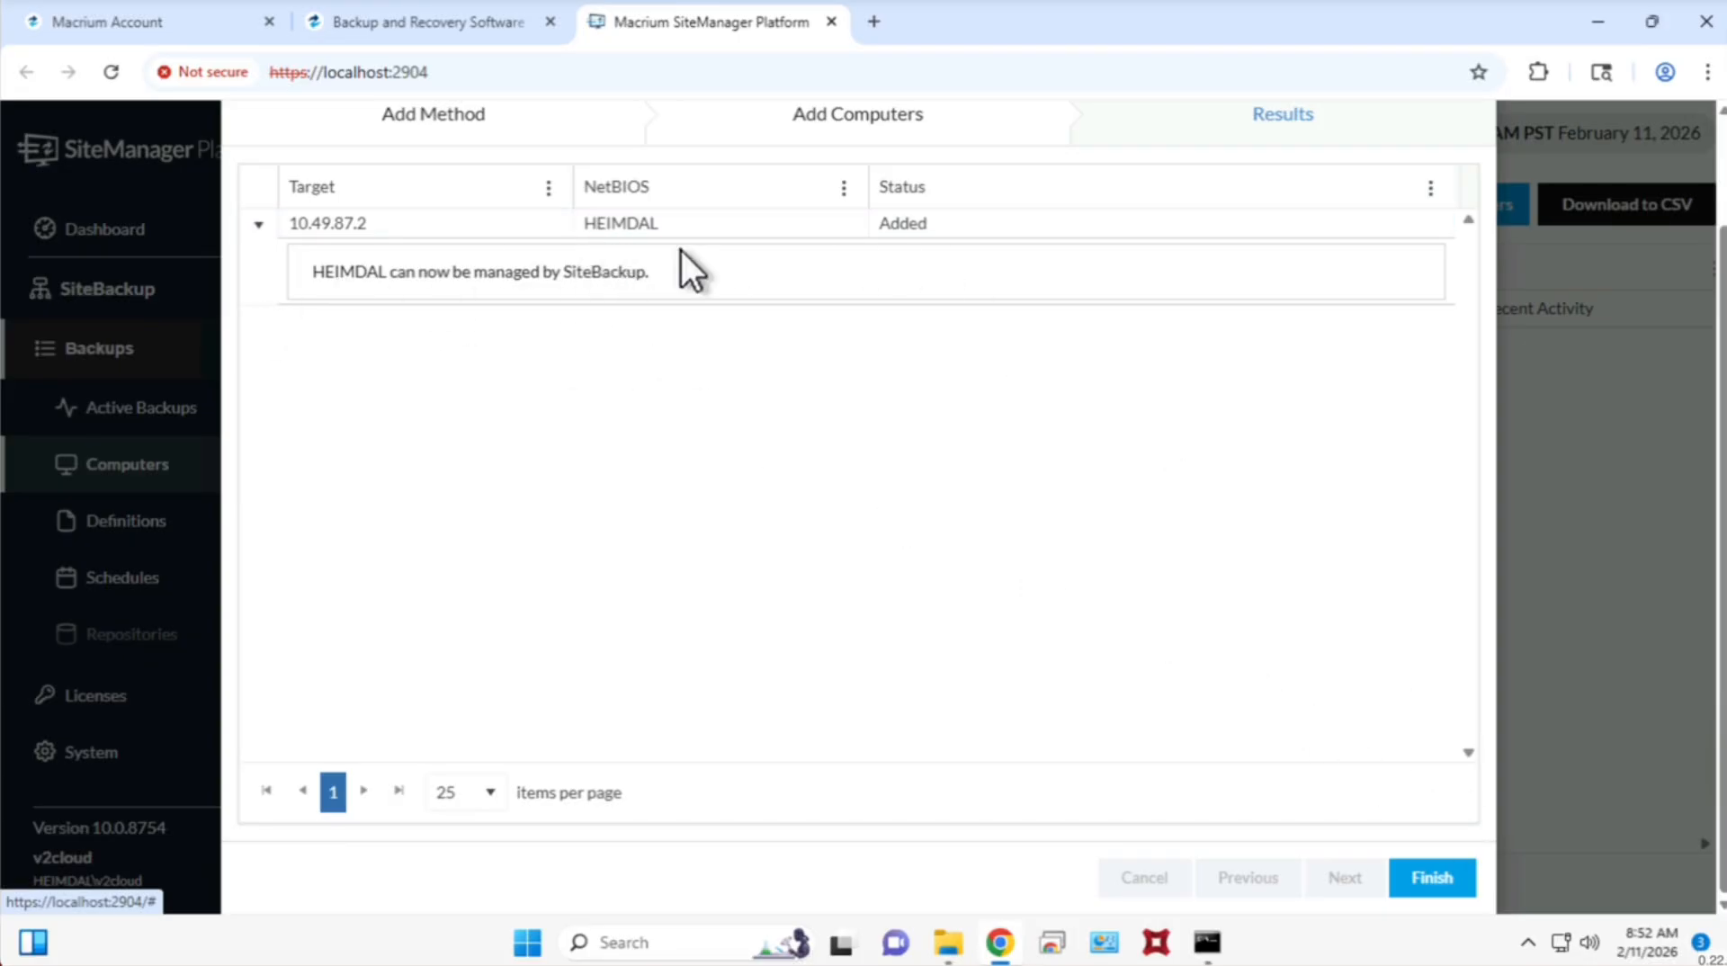
left_click(1446, 879)
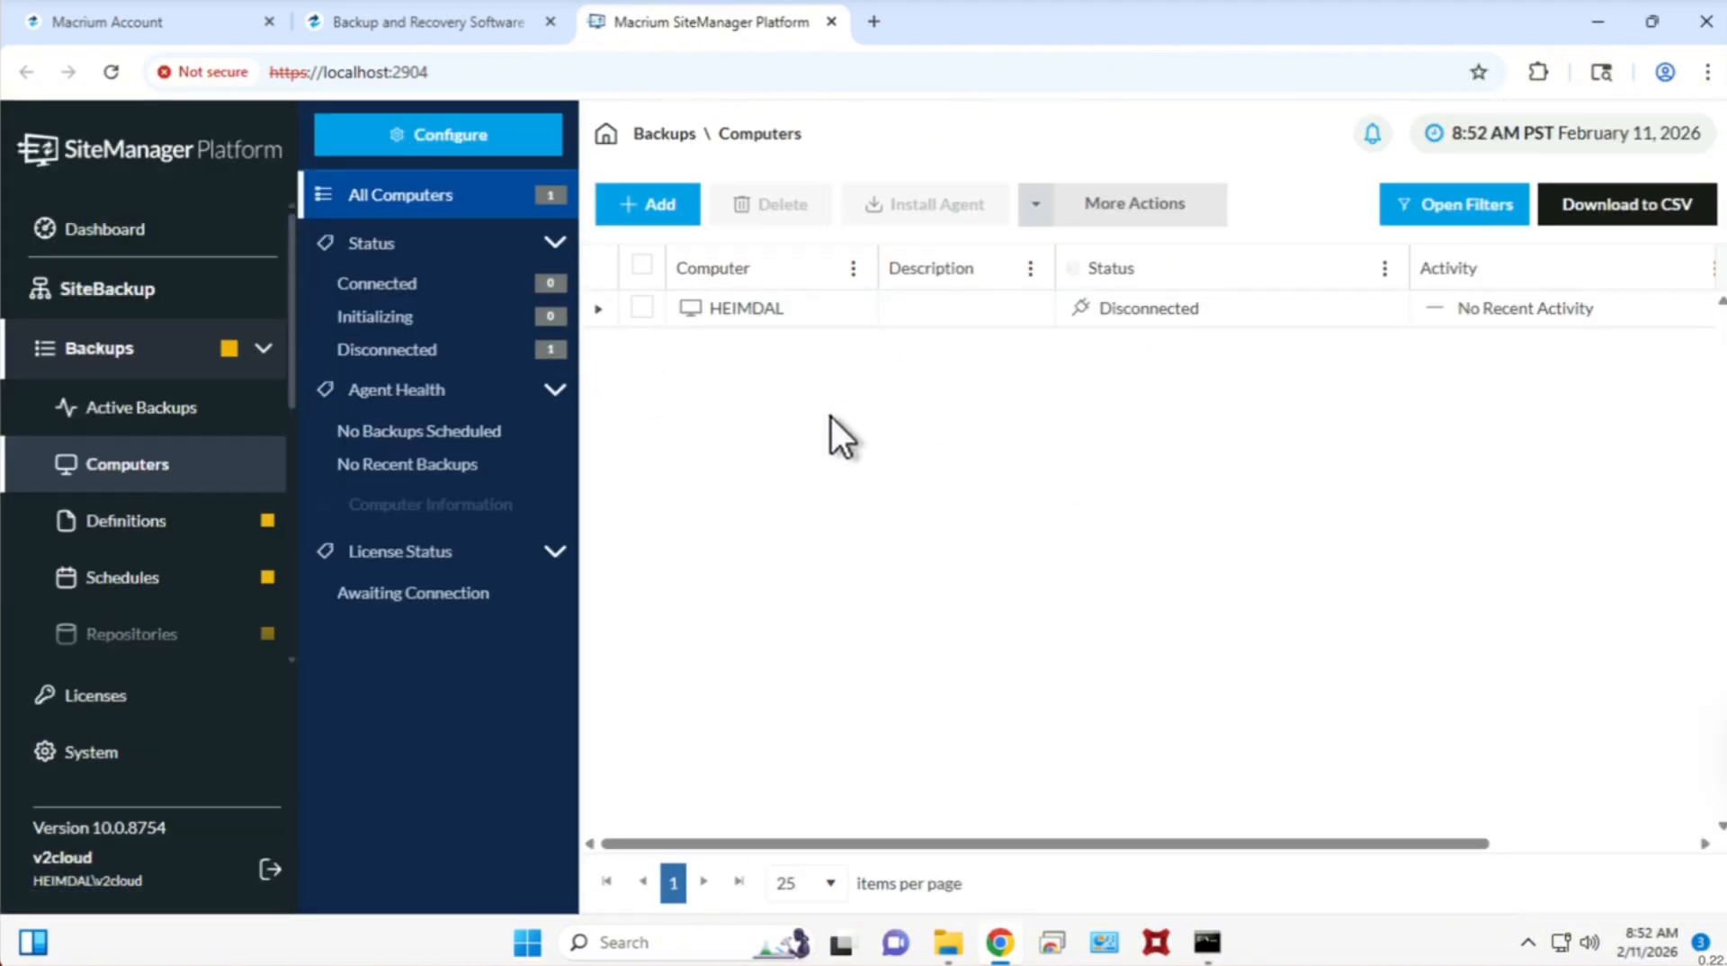
Install the agent remotely on the HEIMDAL computer and close the installation dialog.
left_click(643, 311)
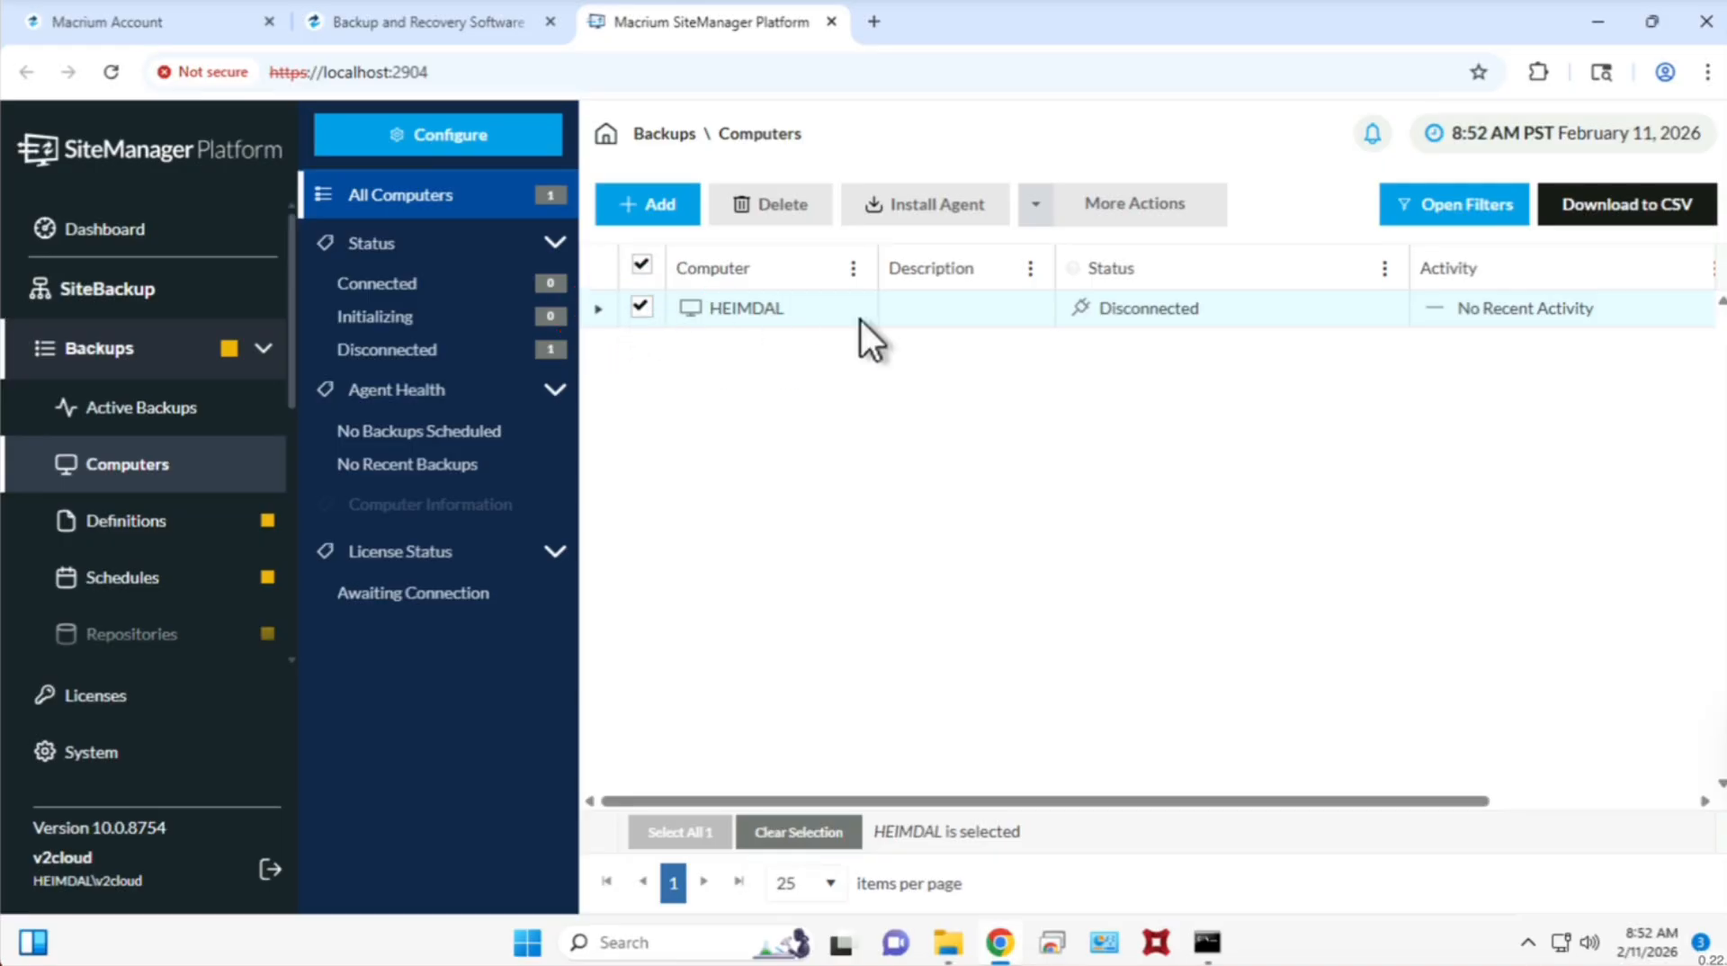
left_click(935, 208)
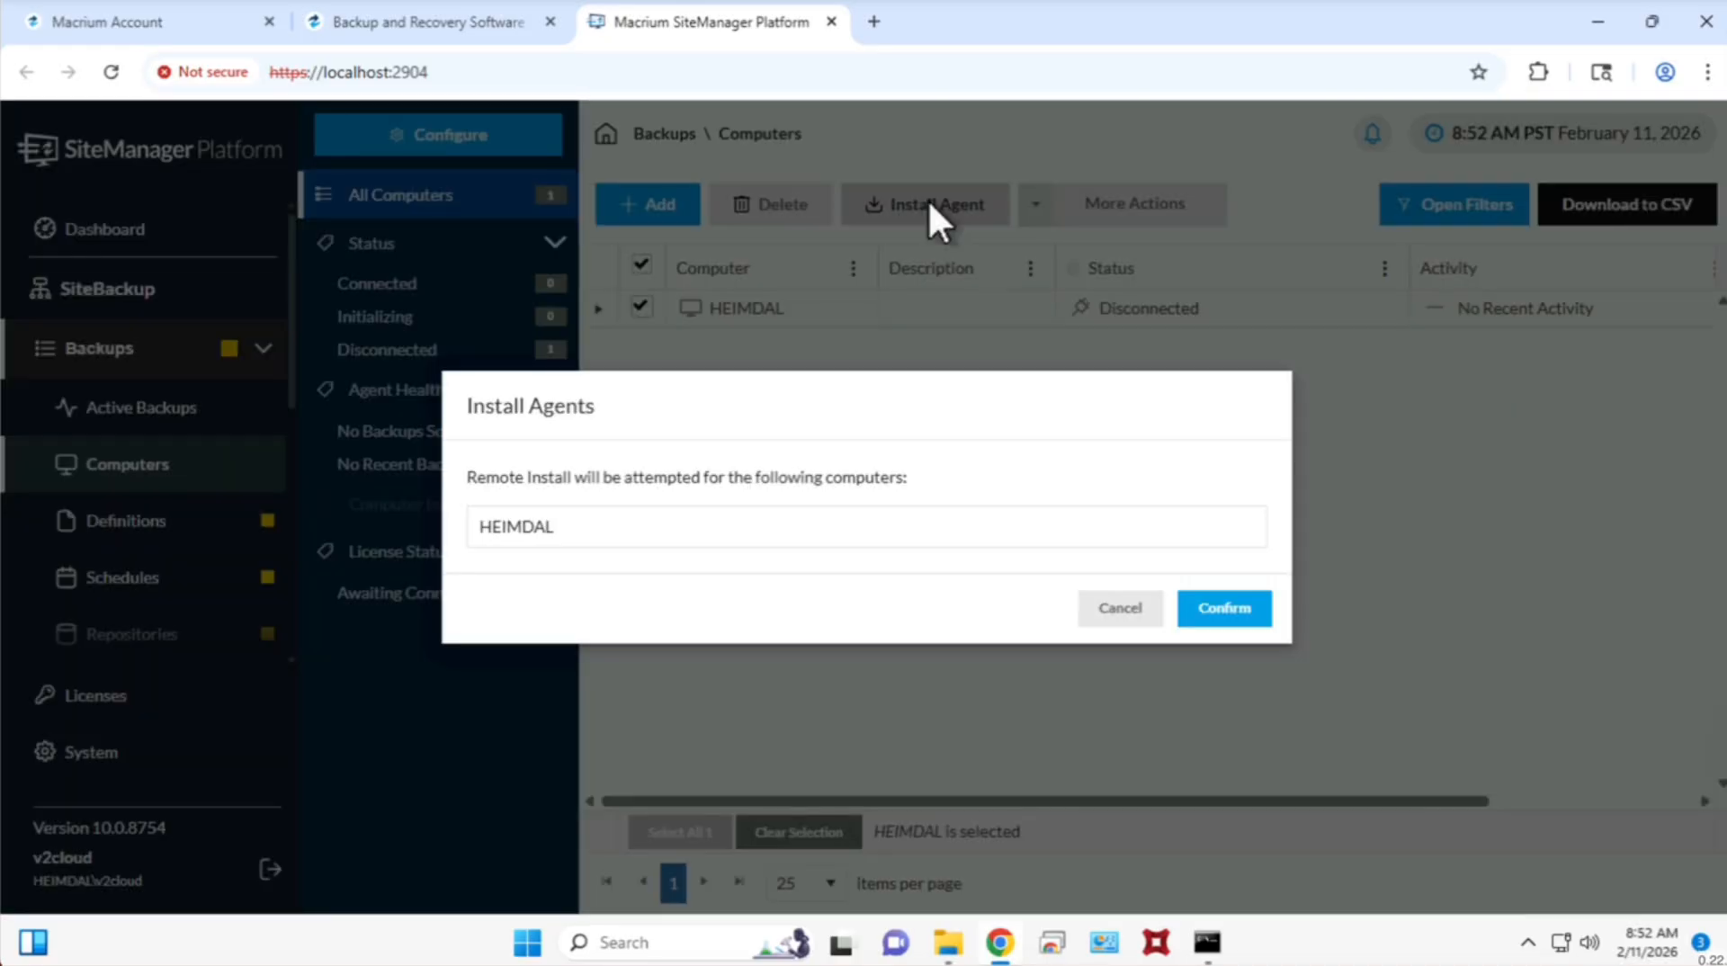
left_click(1228, 611)
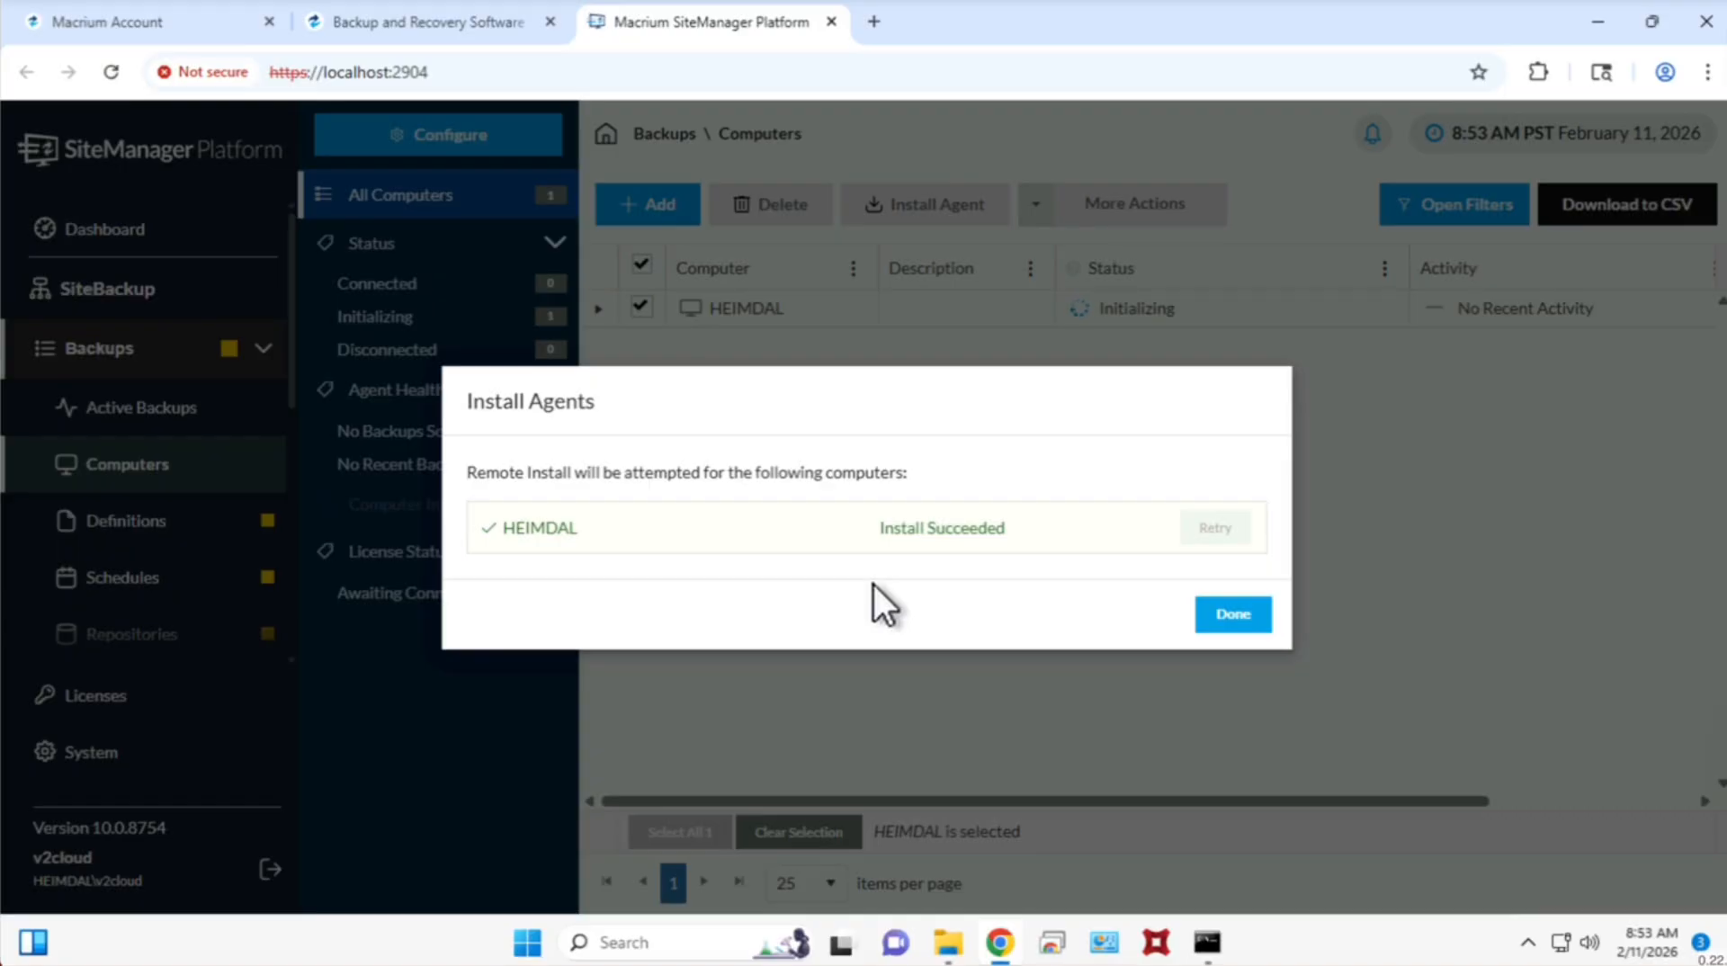
left_click(1239, 615)
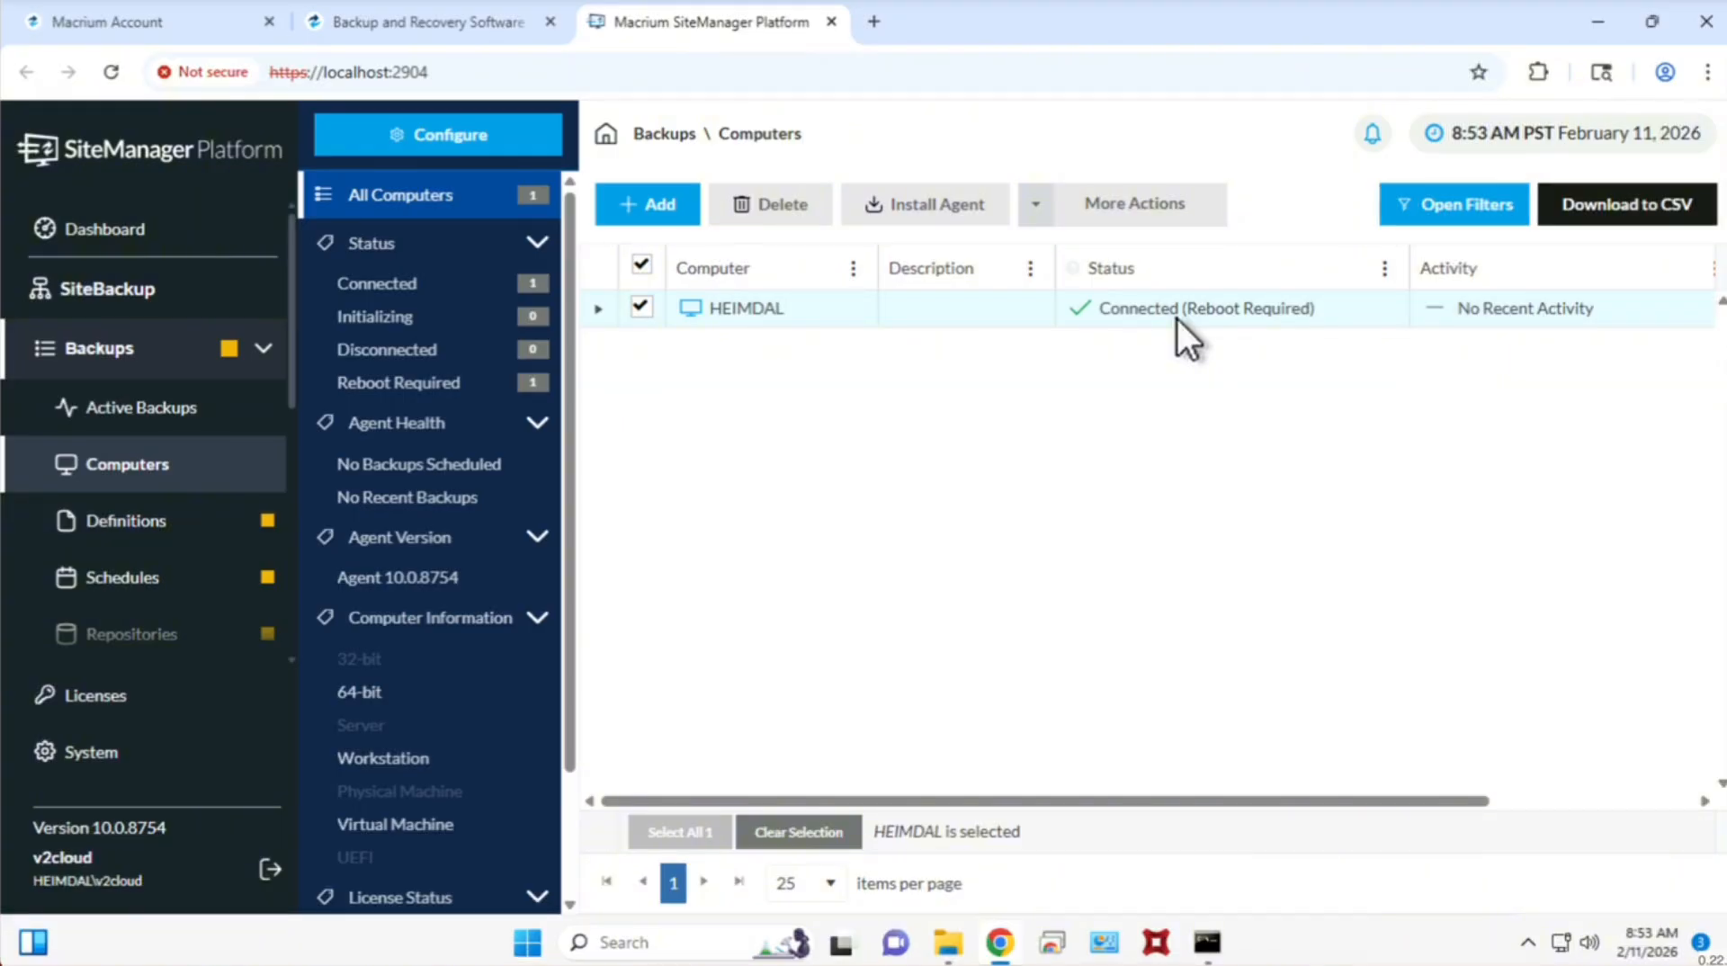
Switch to File Explorer and examine AgentConfigTool_x64.exe and macrium_agent_x64.msi in the SiteManager AgentFiles folder.
left_click(1604, 24)
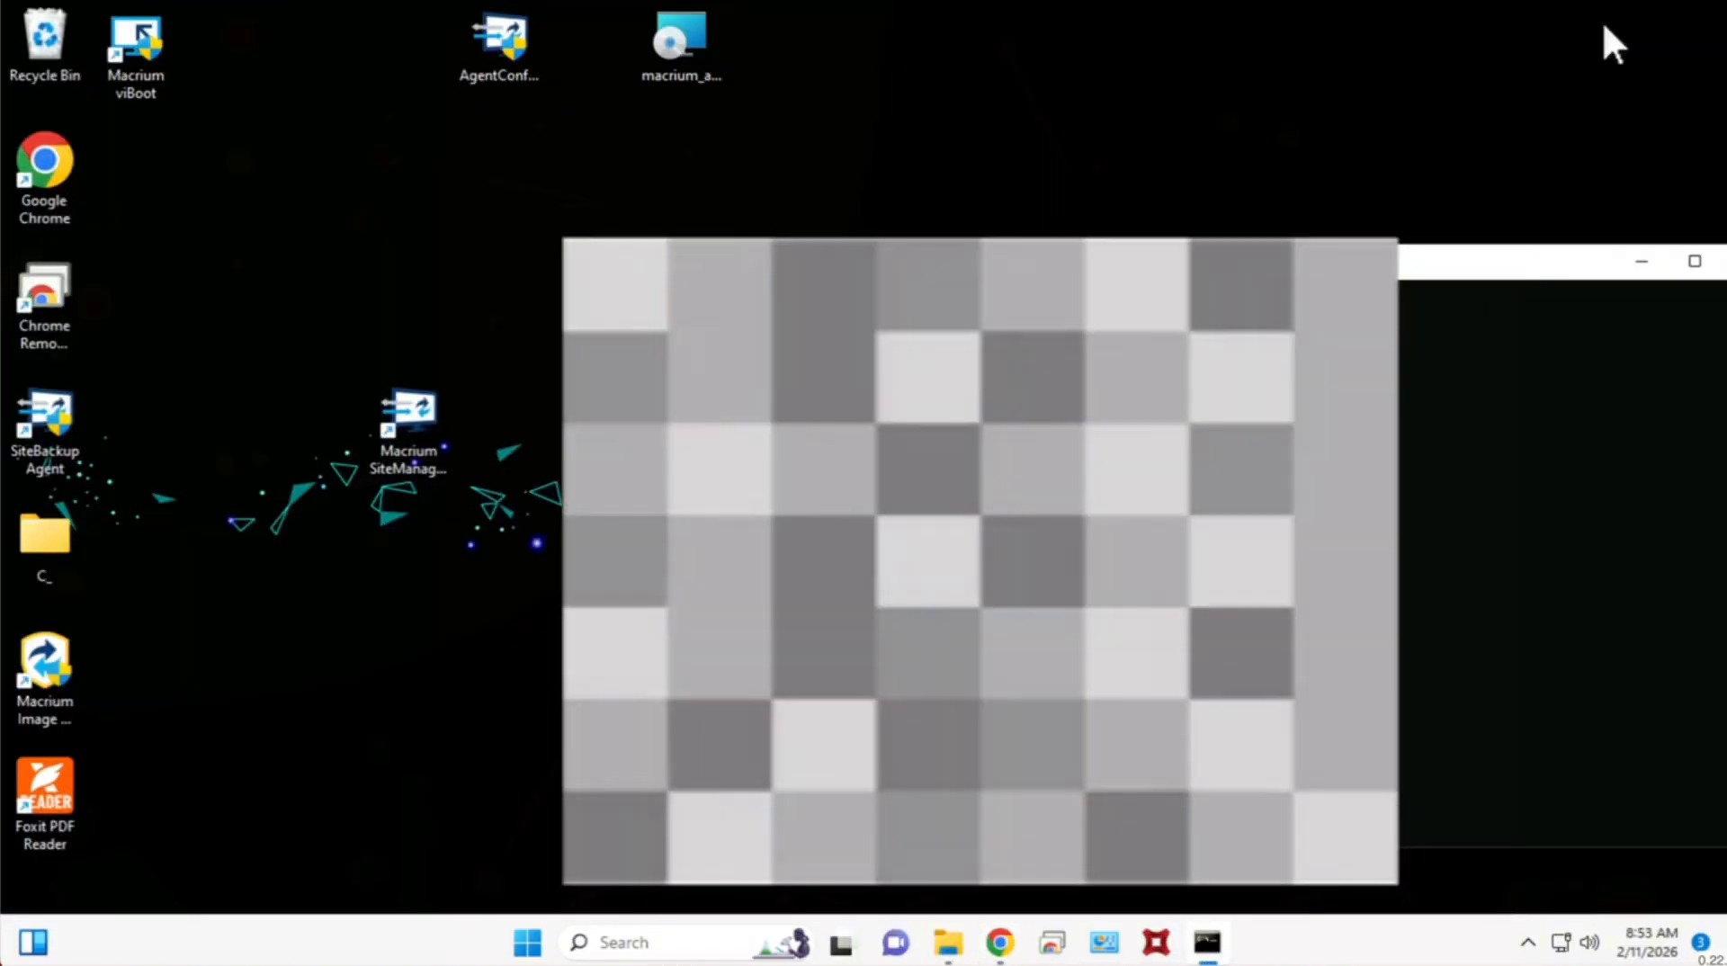
left_click(1639, 267)
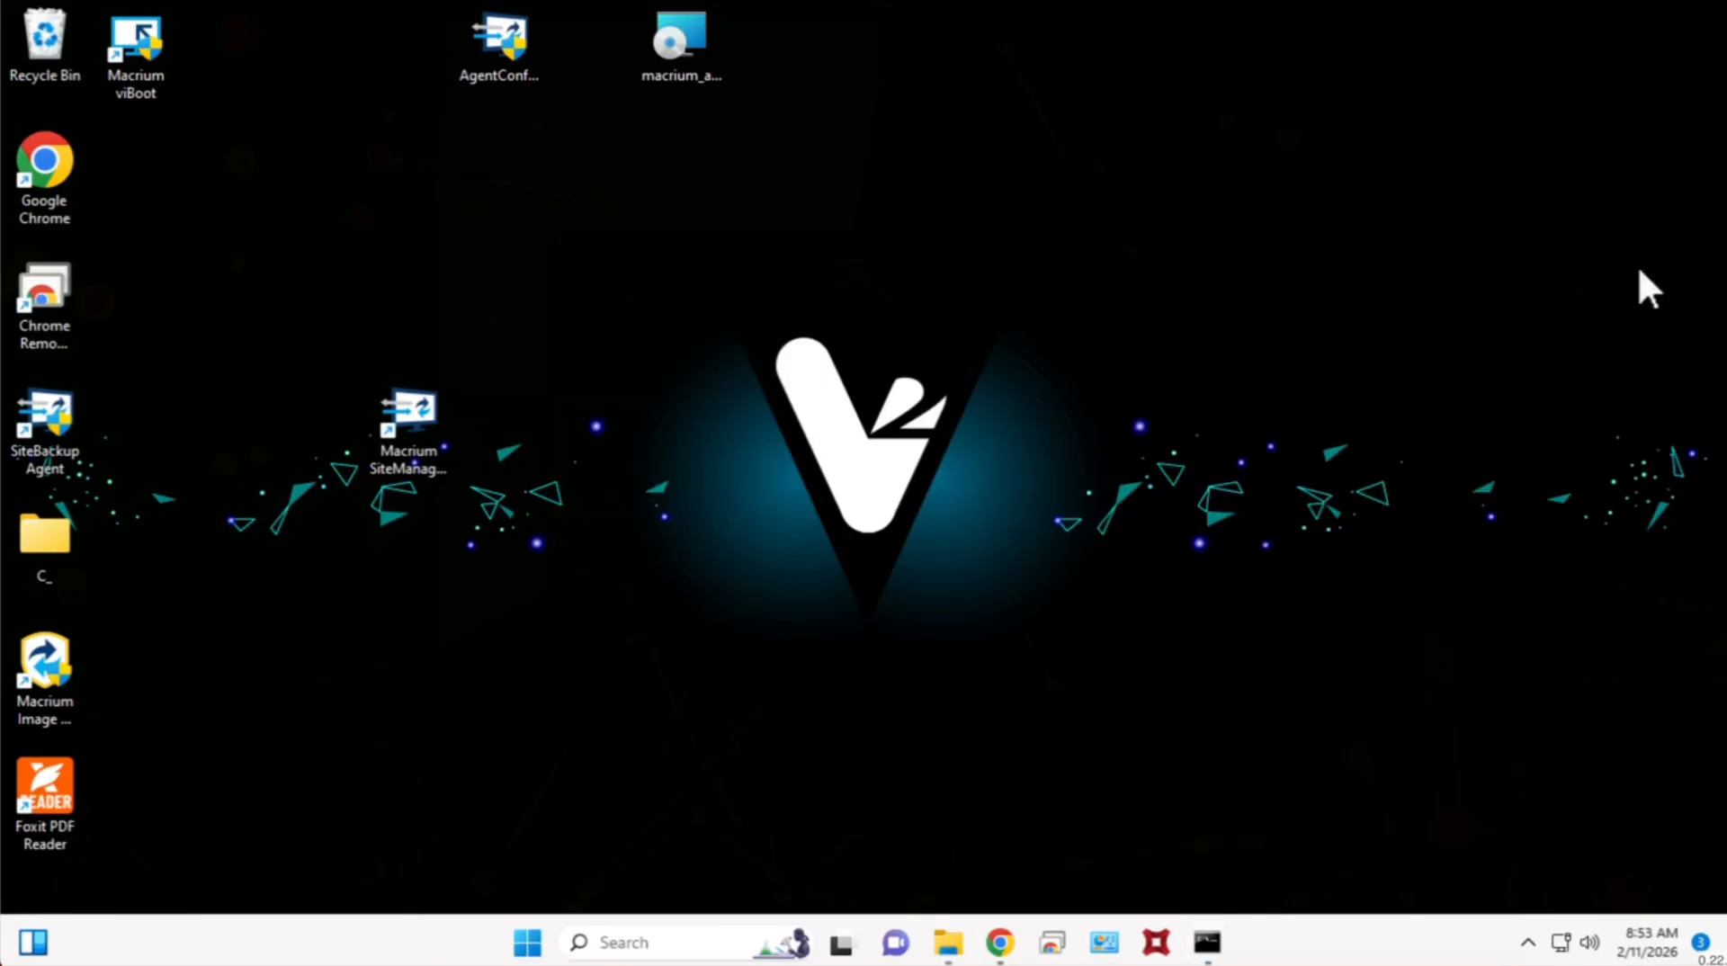
left_click(948, 941)
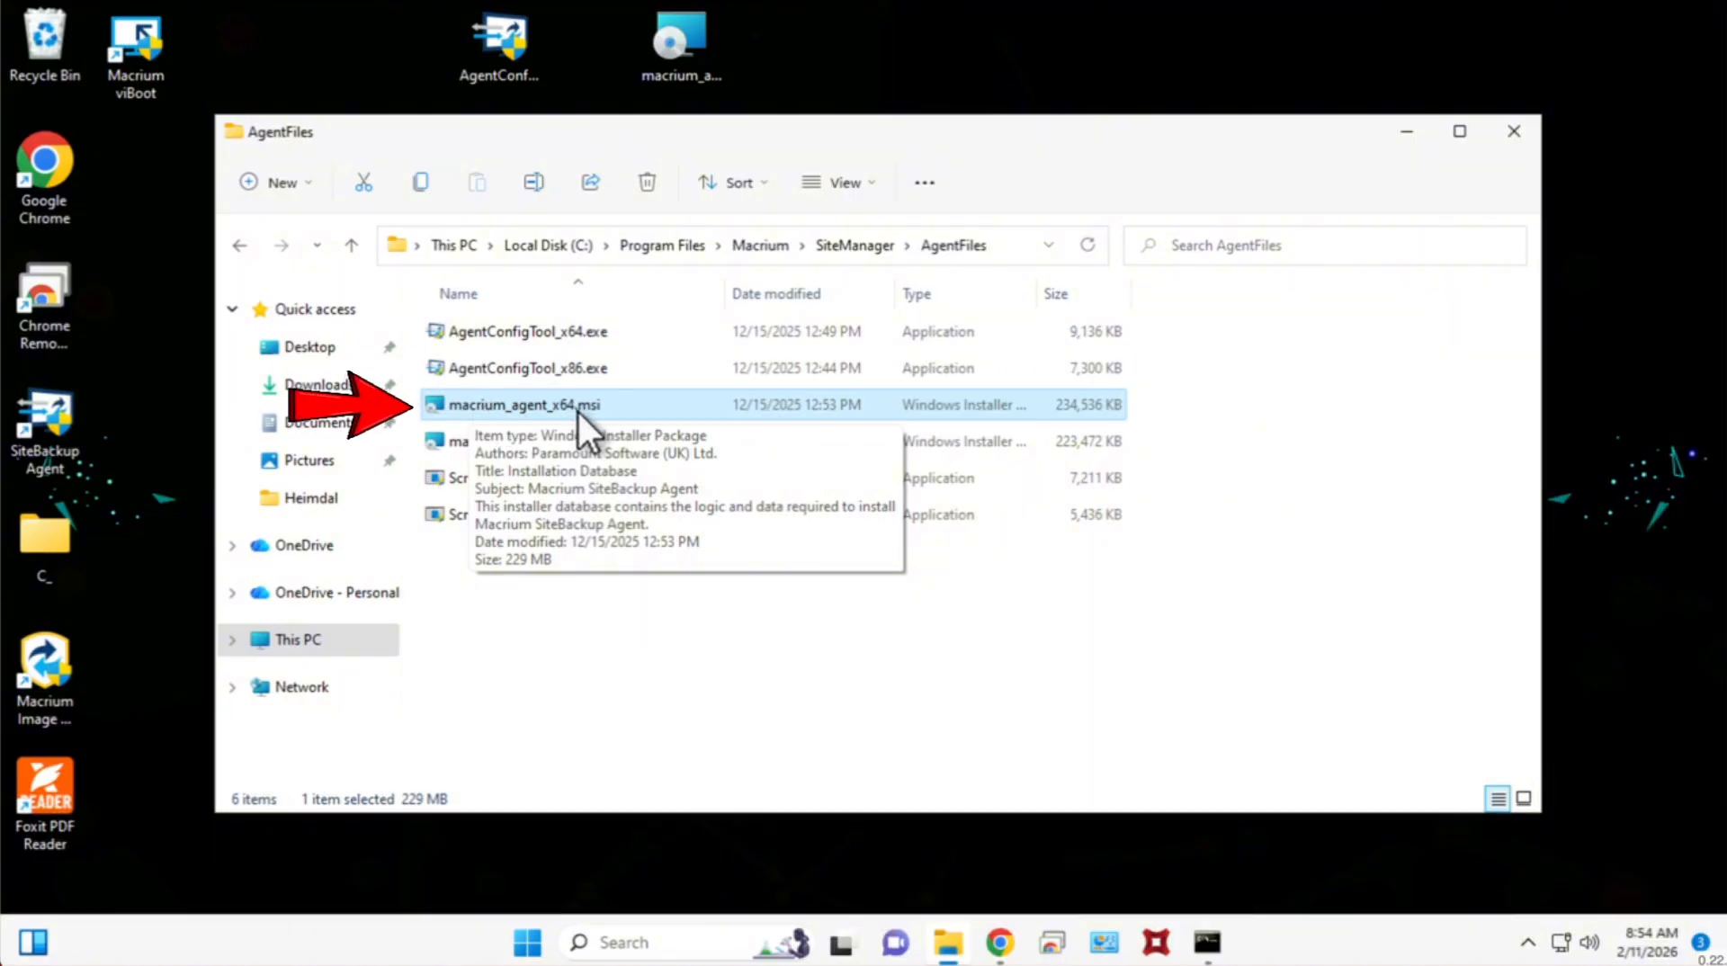
left_click(487, 333)
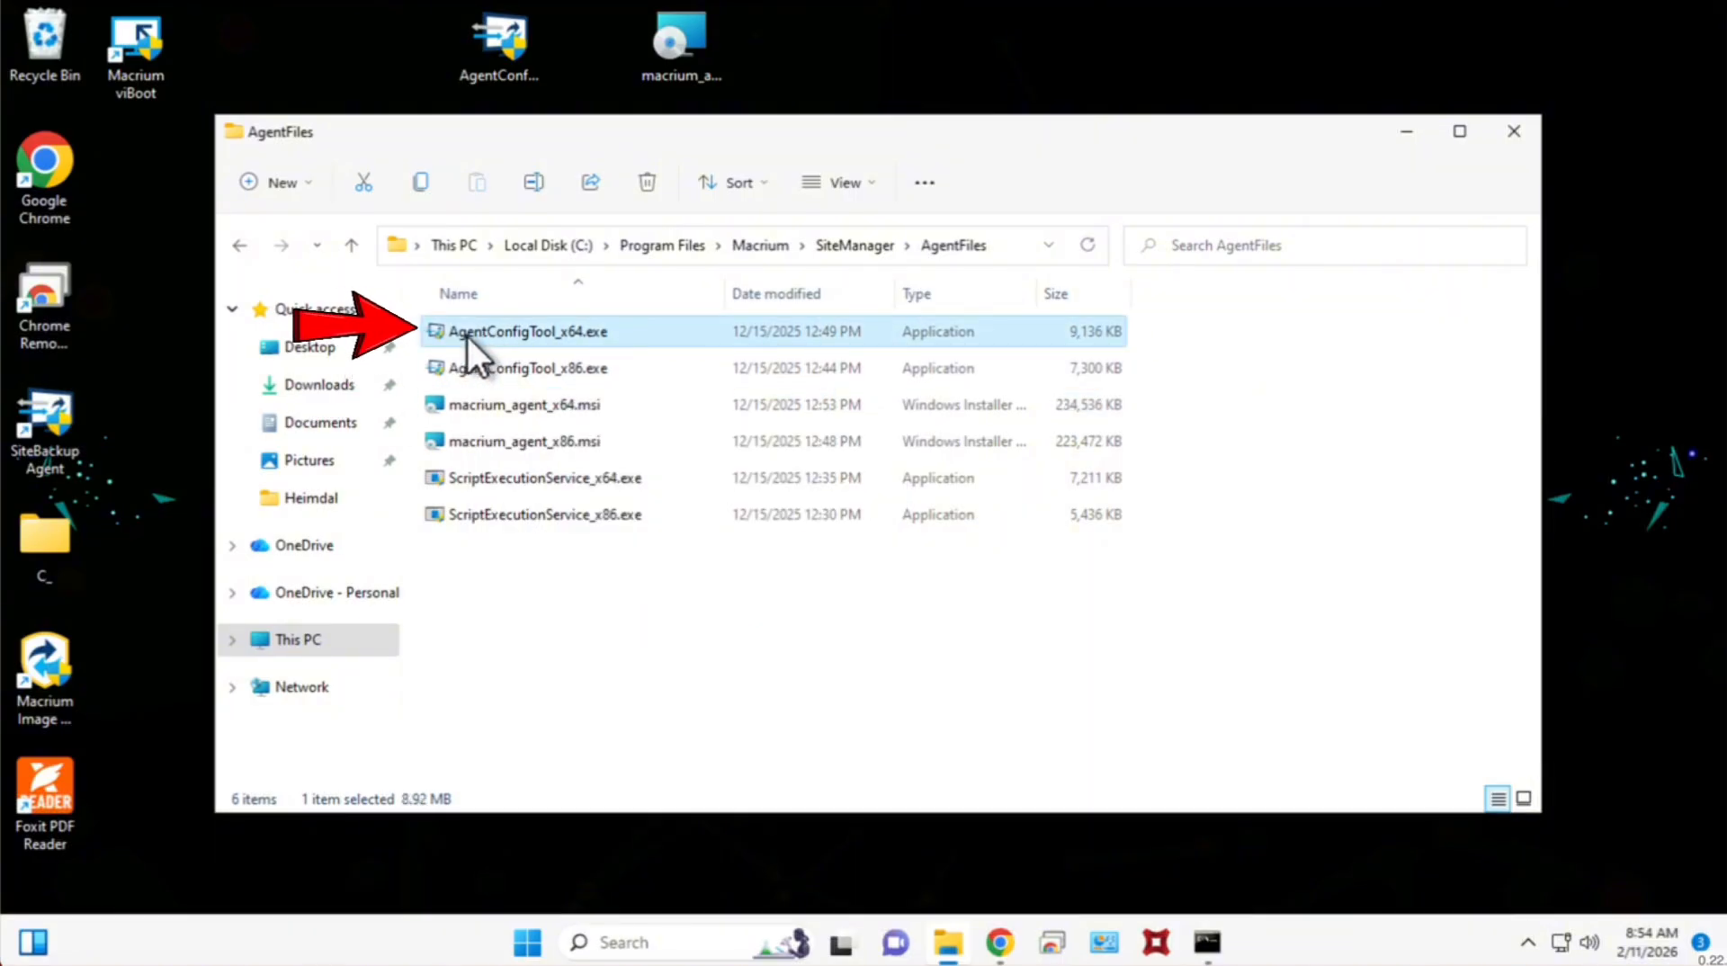
left_click(570, 403)
left_click(553, 329)
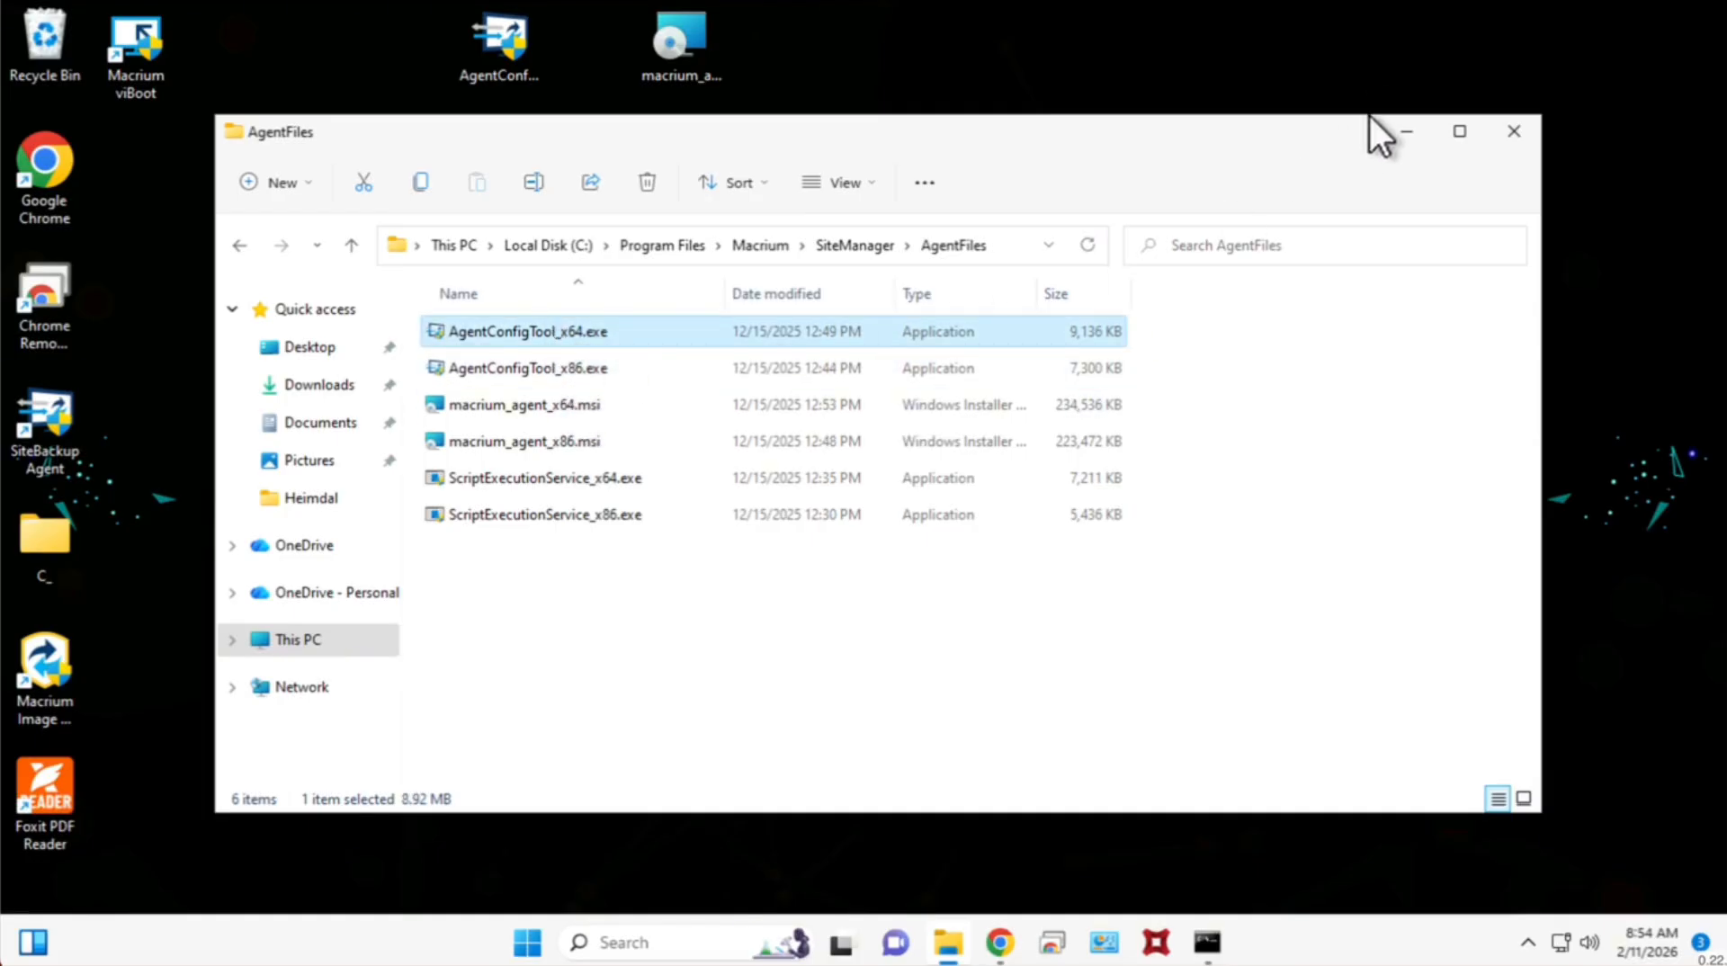
left_click(1406, 130)
Move the macrium_agent_x64.msi and AgentConfigTool_x64.exe icons one row lower on the desktop.
left_click_drag(692, 45, 679, 162)
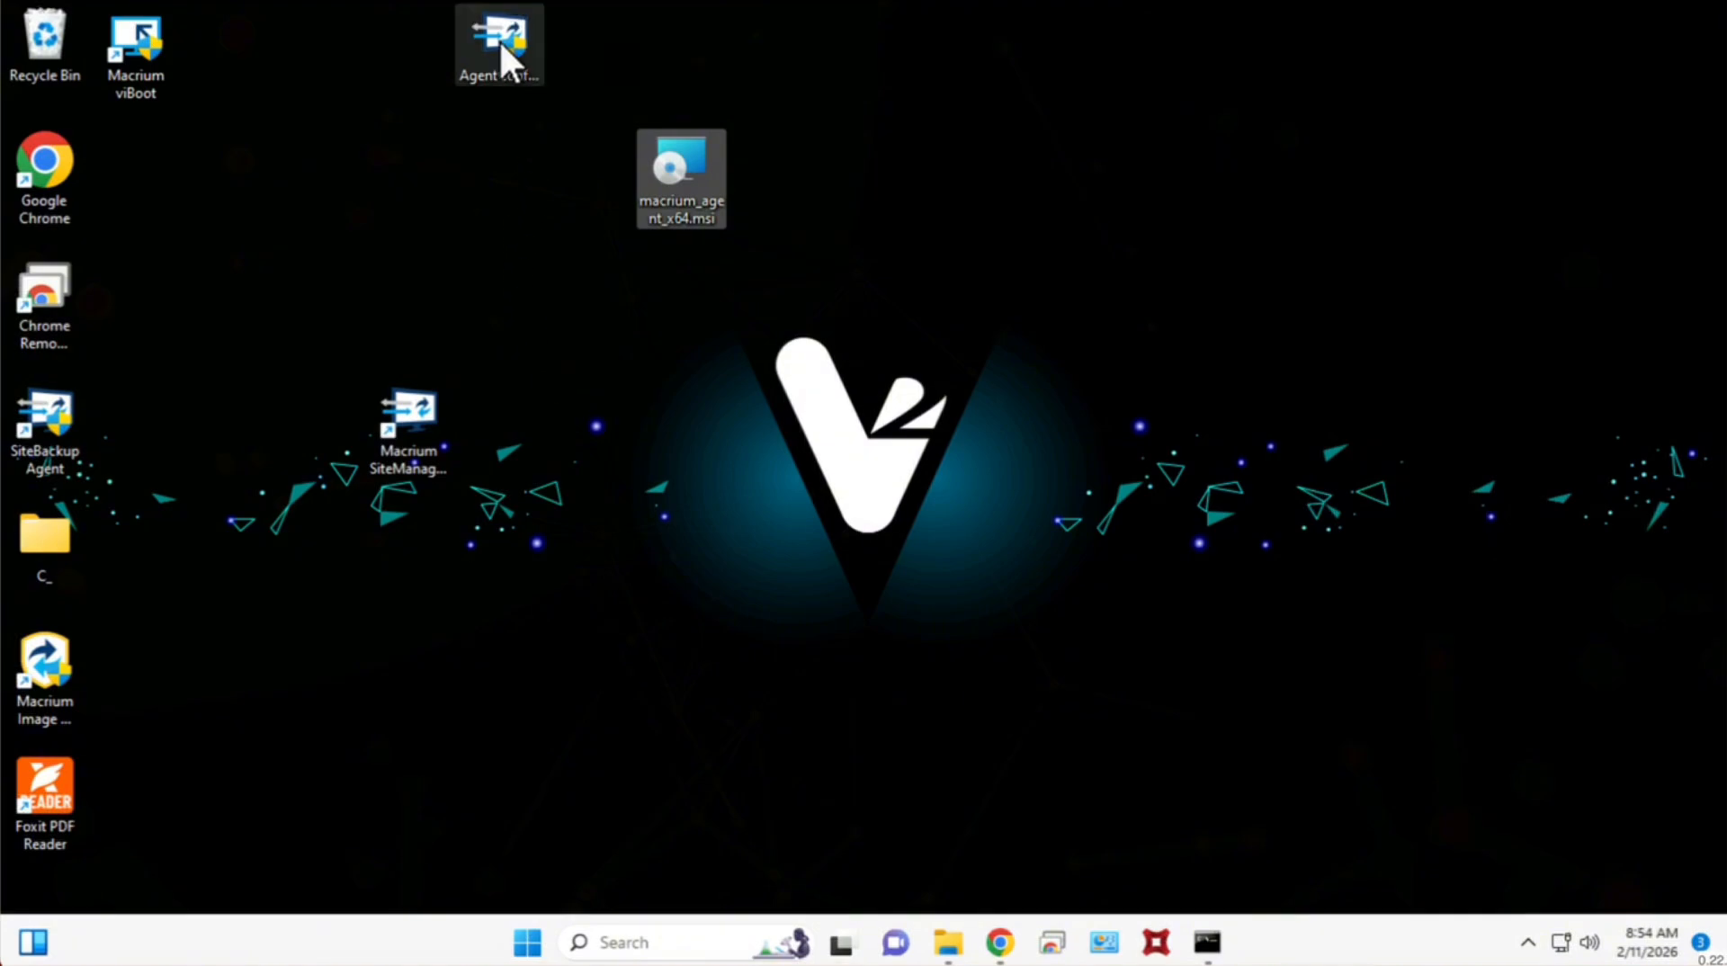
left_click_drag(497, 43, 521, 160)
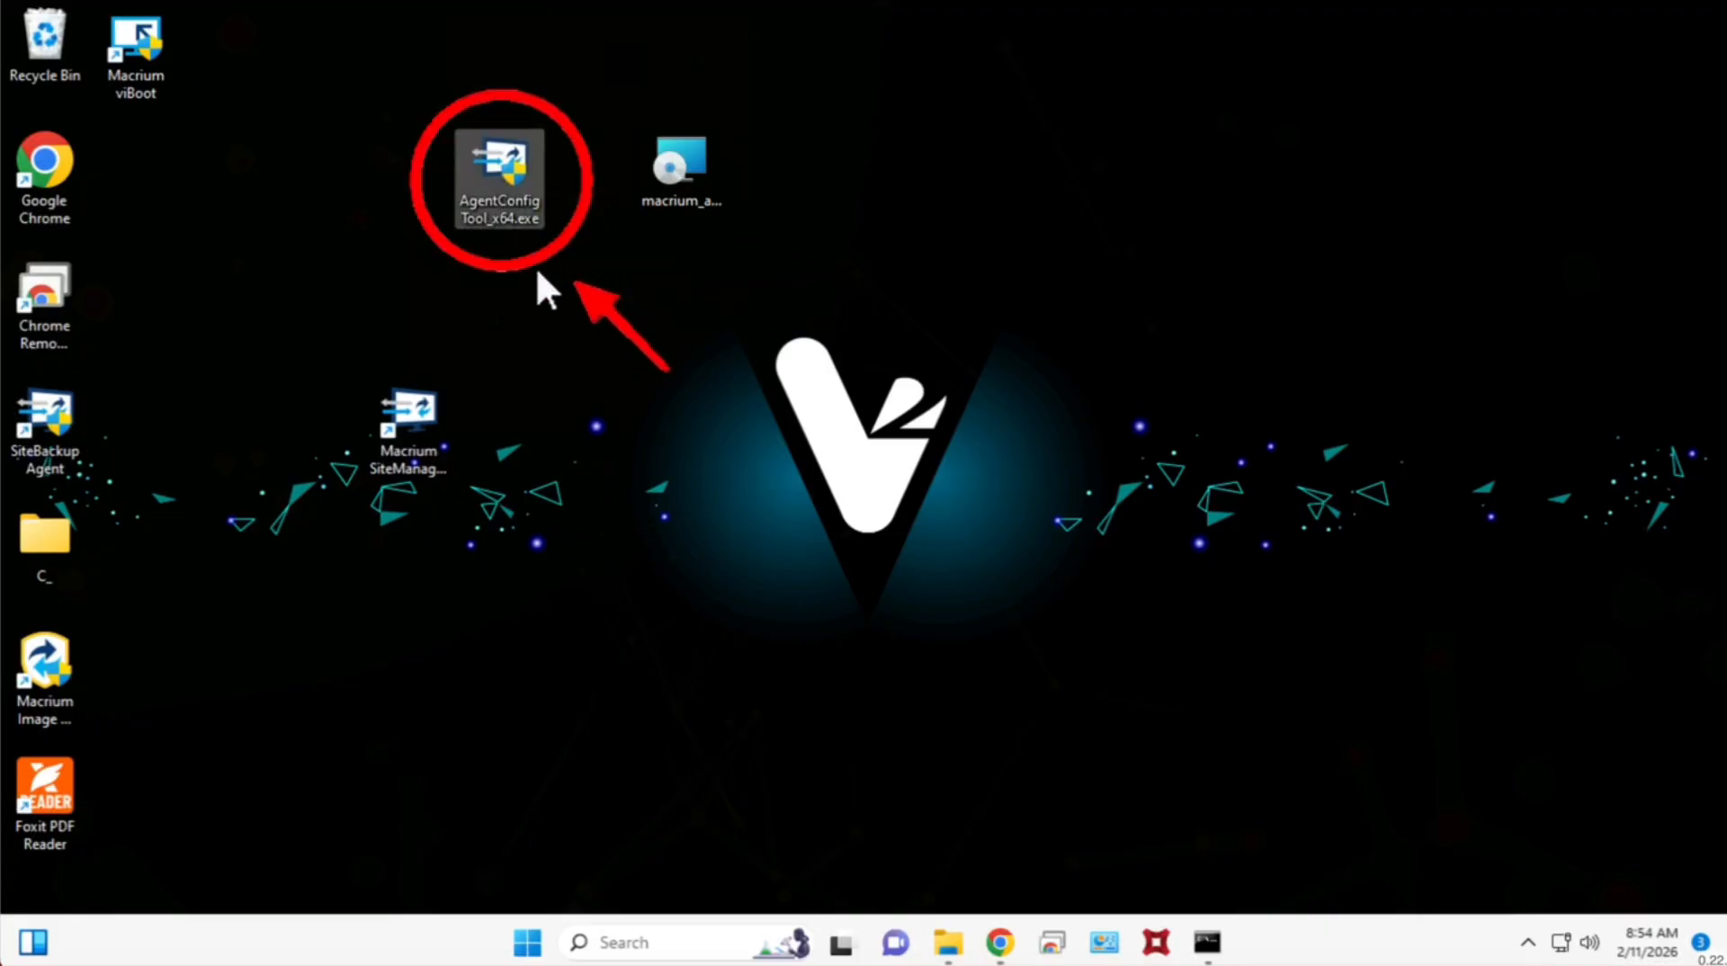
Run AgentConfigTool_x64.exe with permission to make changes, and enable remote install on this computer.
double_click(513, 171)
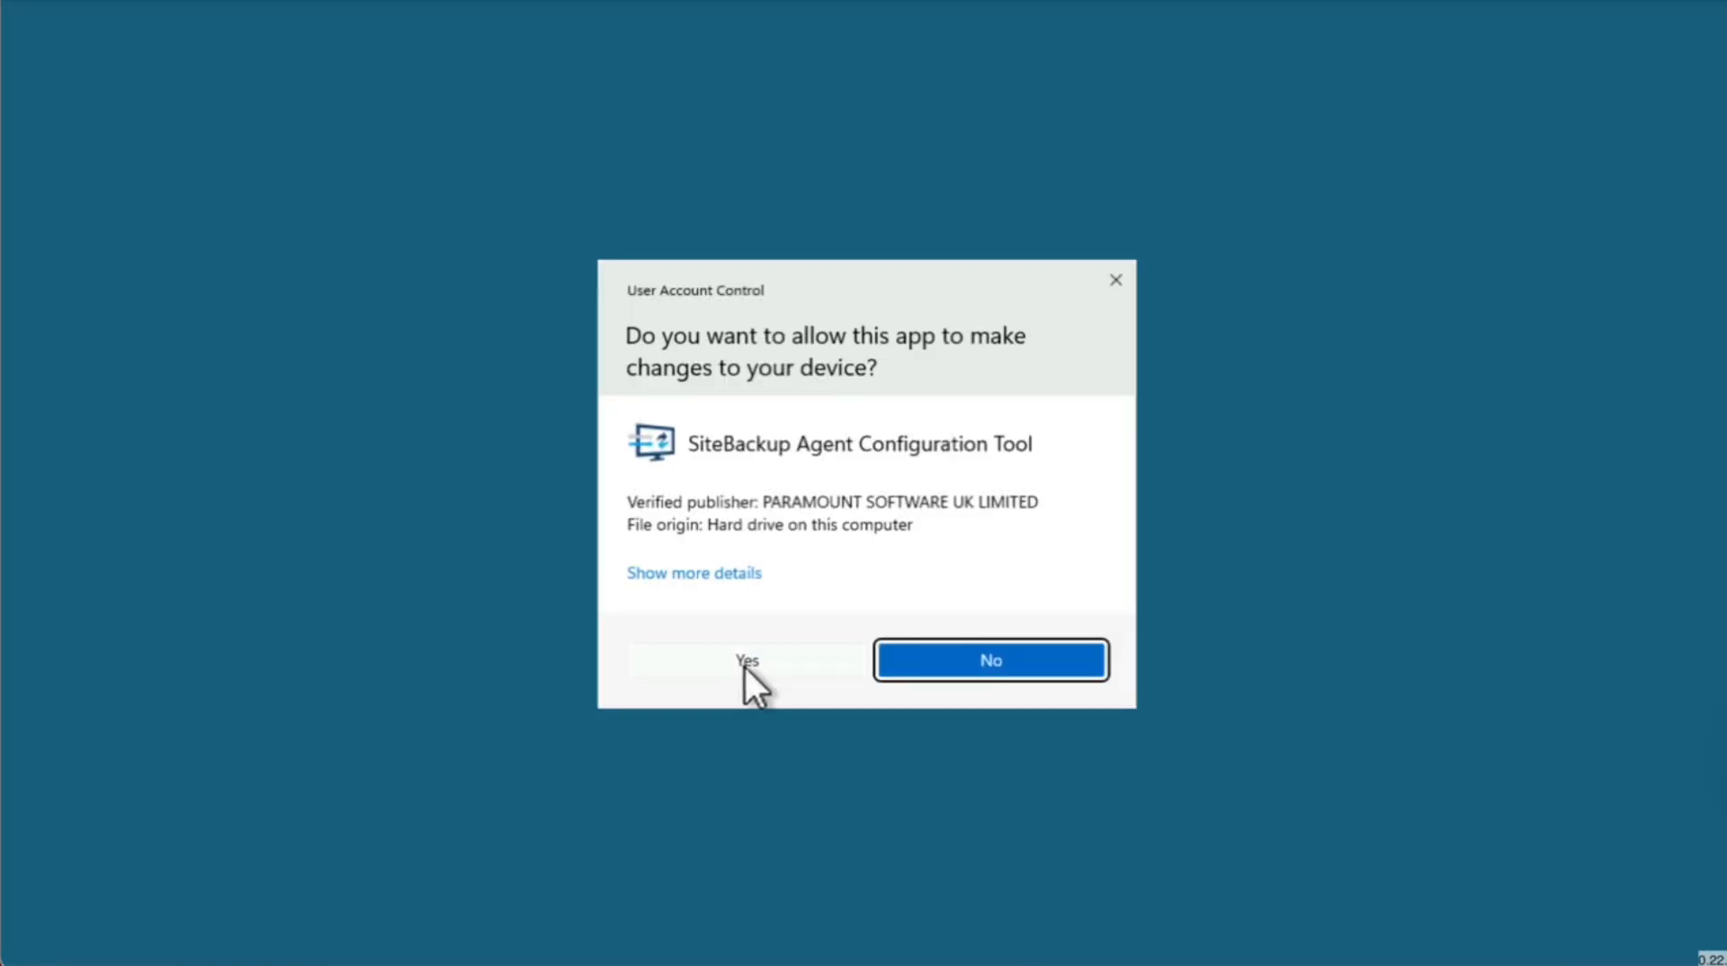
left_click(745, 666)
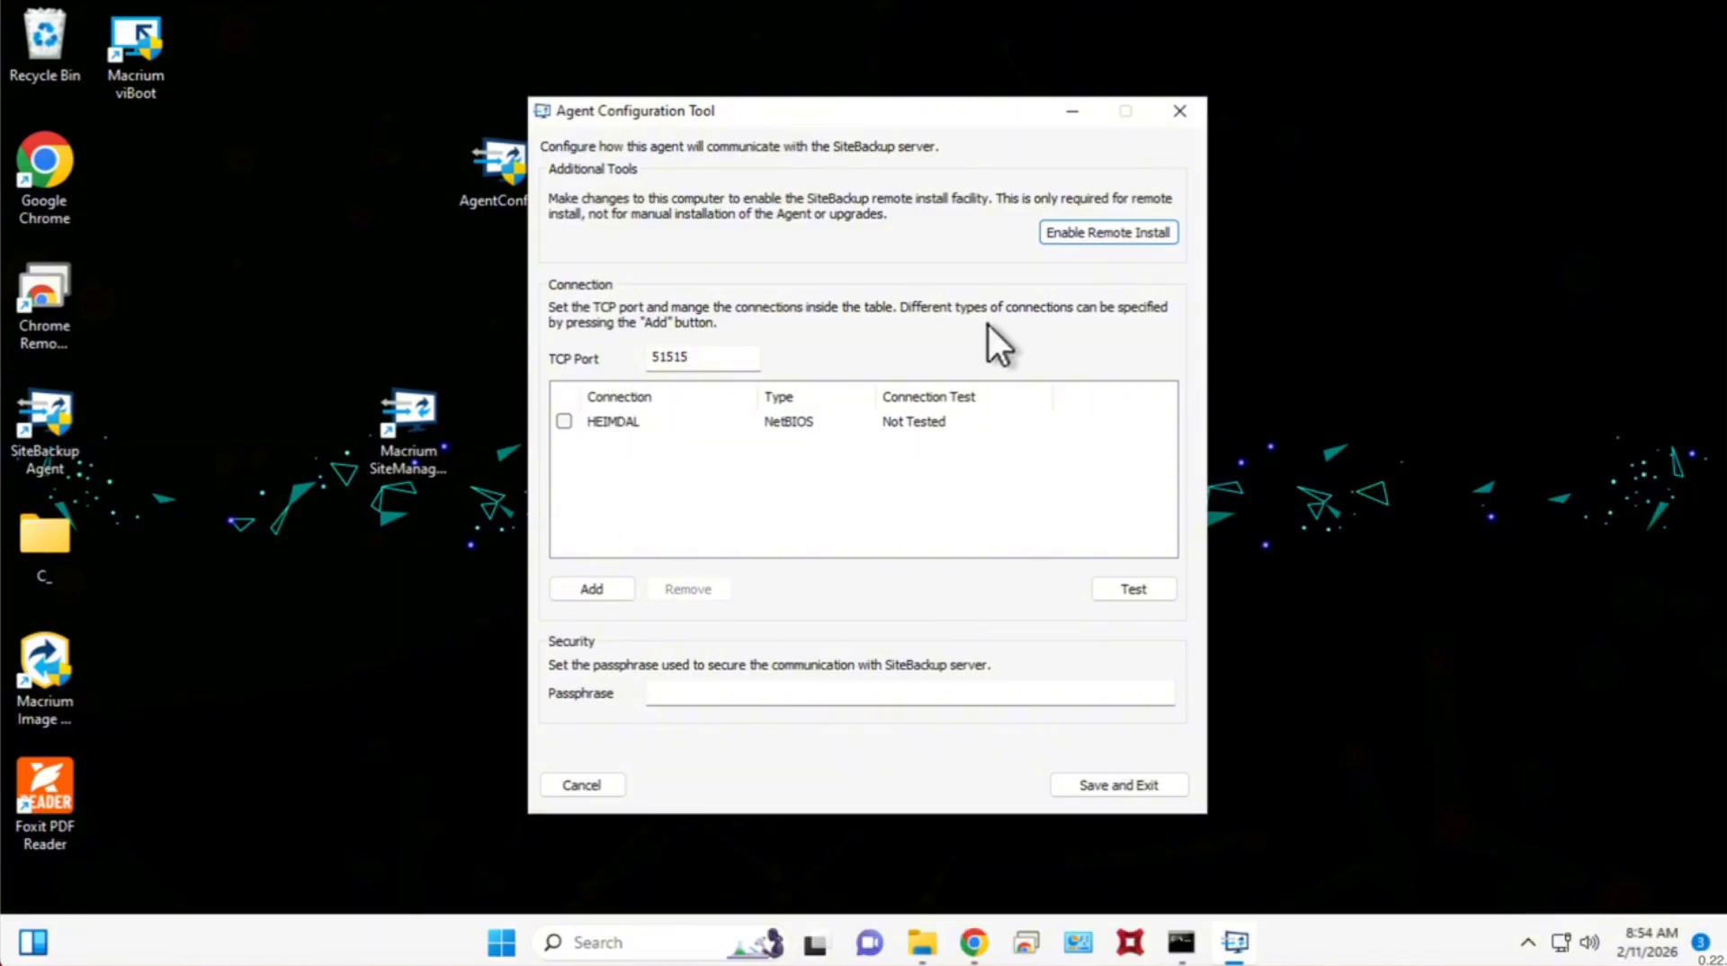
left_click(1108, 231)
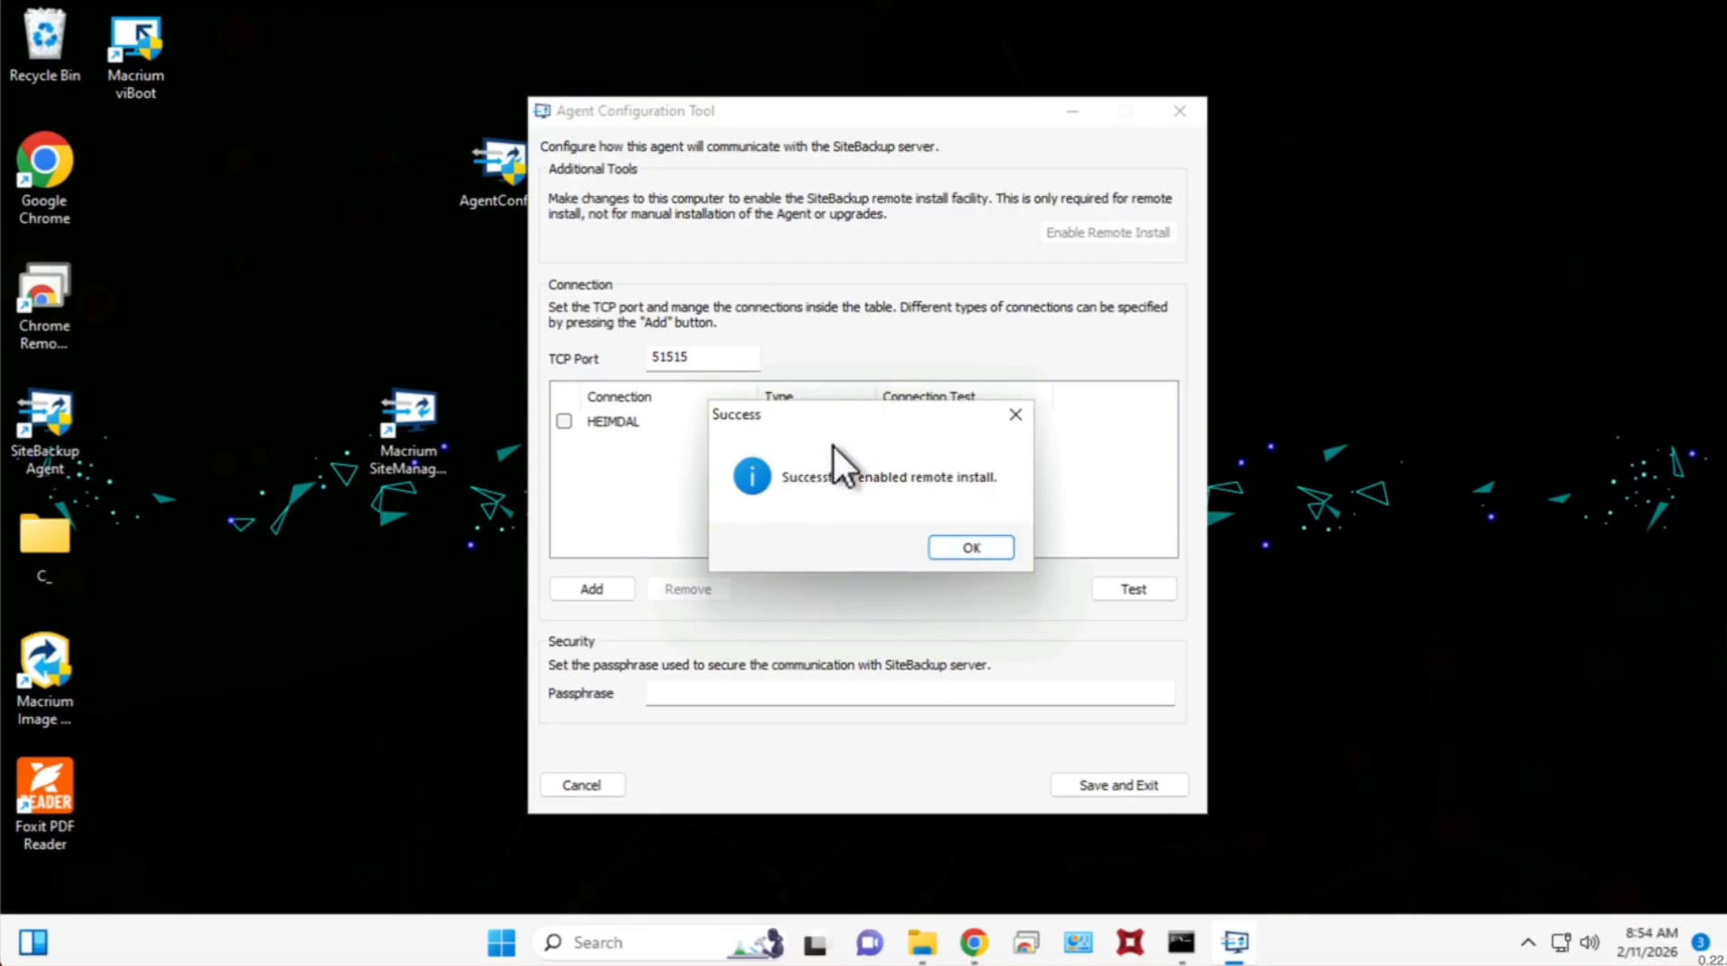
left_click(967, 546)
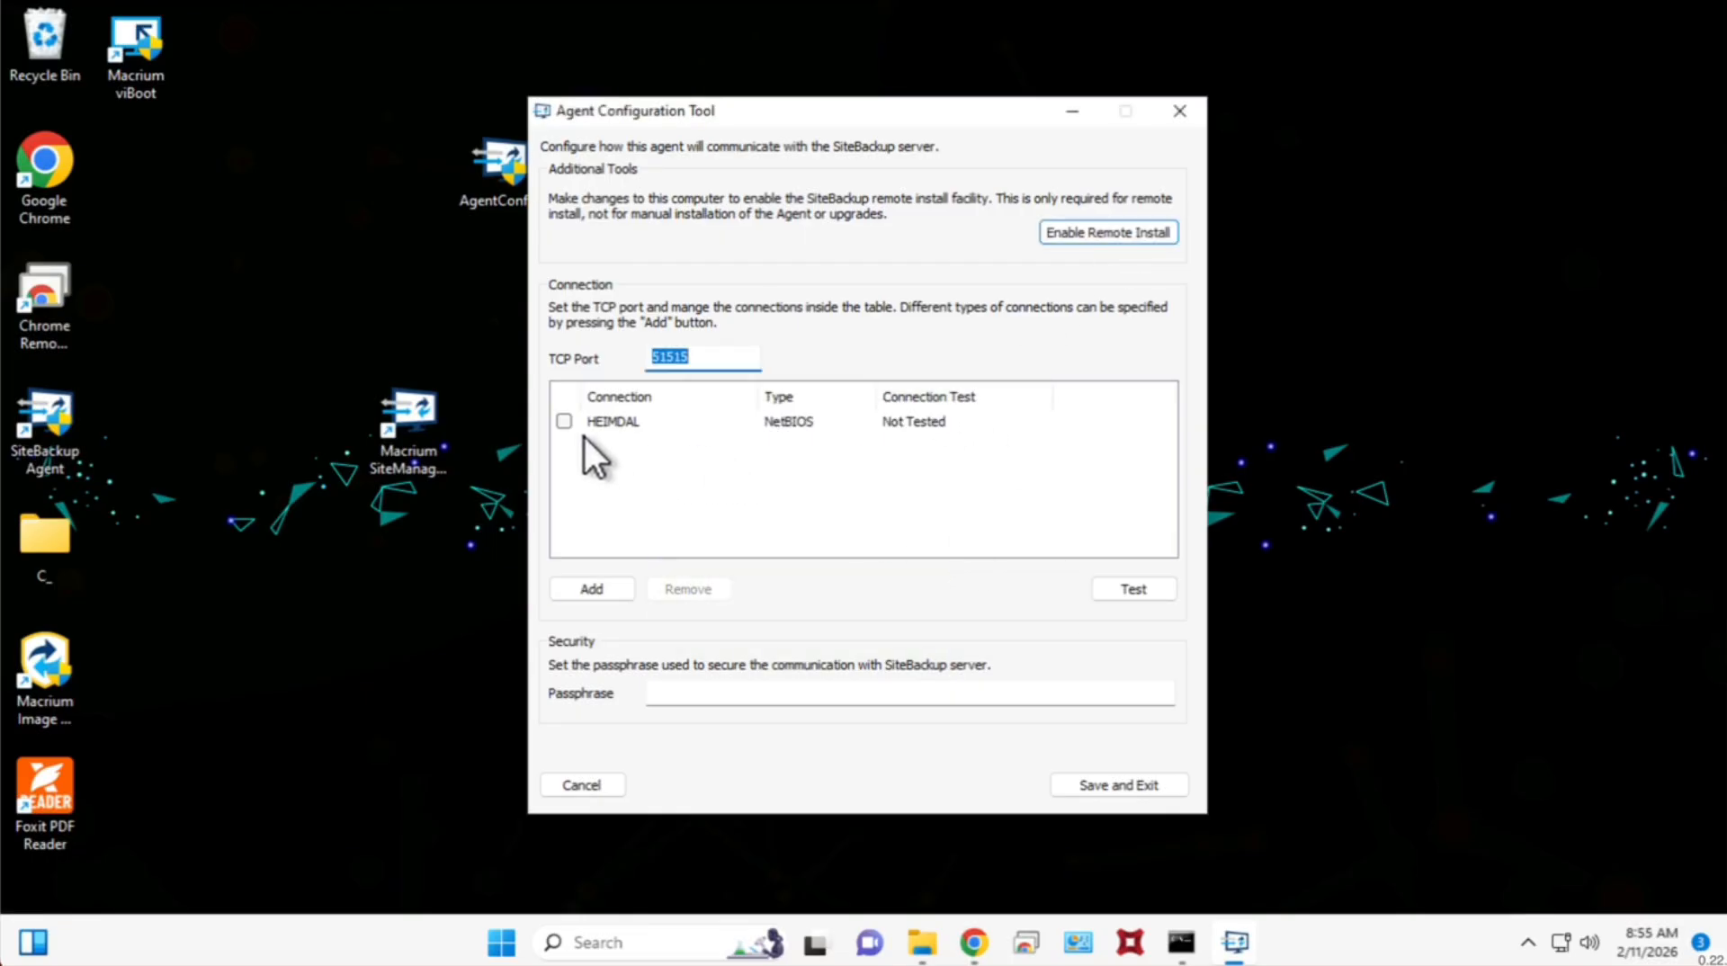
Add the IPv4 connection 10.49.87.2 to the agent and select it together with the HEIMDAL NetBIOS connection.
left_click(564, 420)
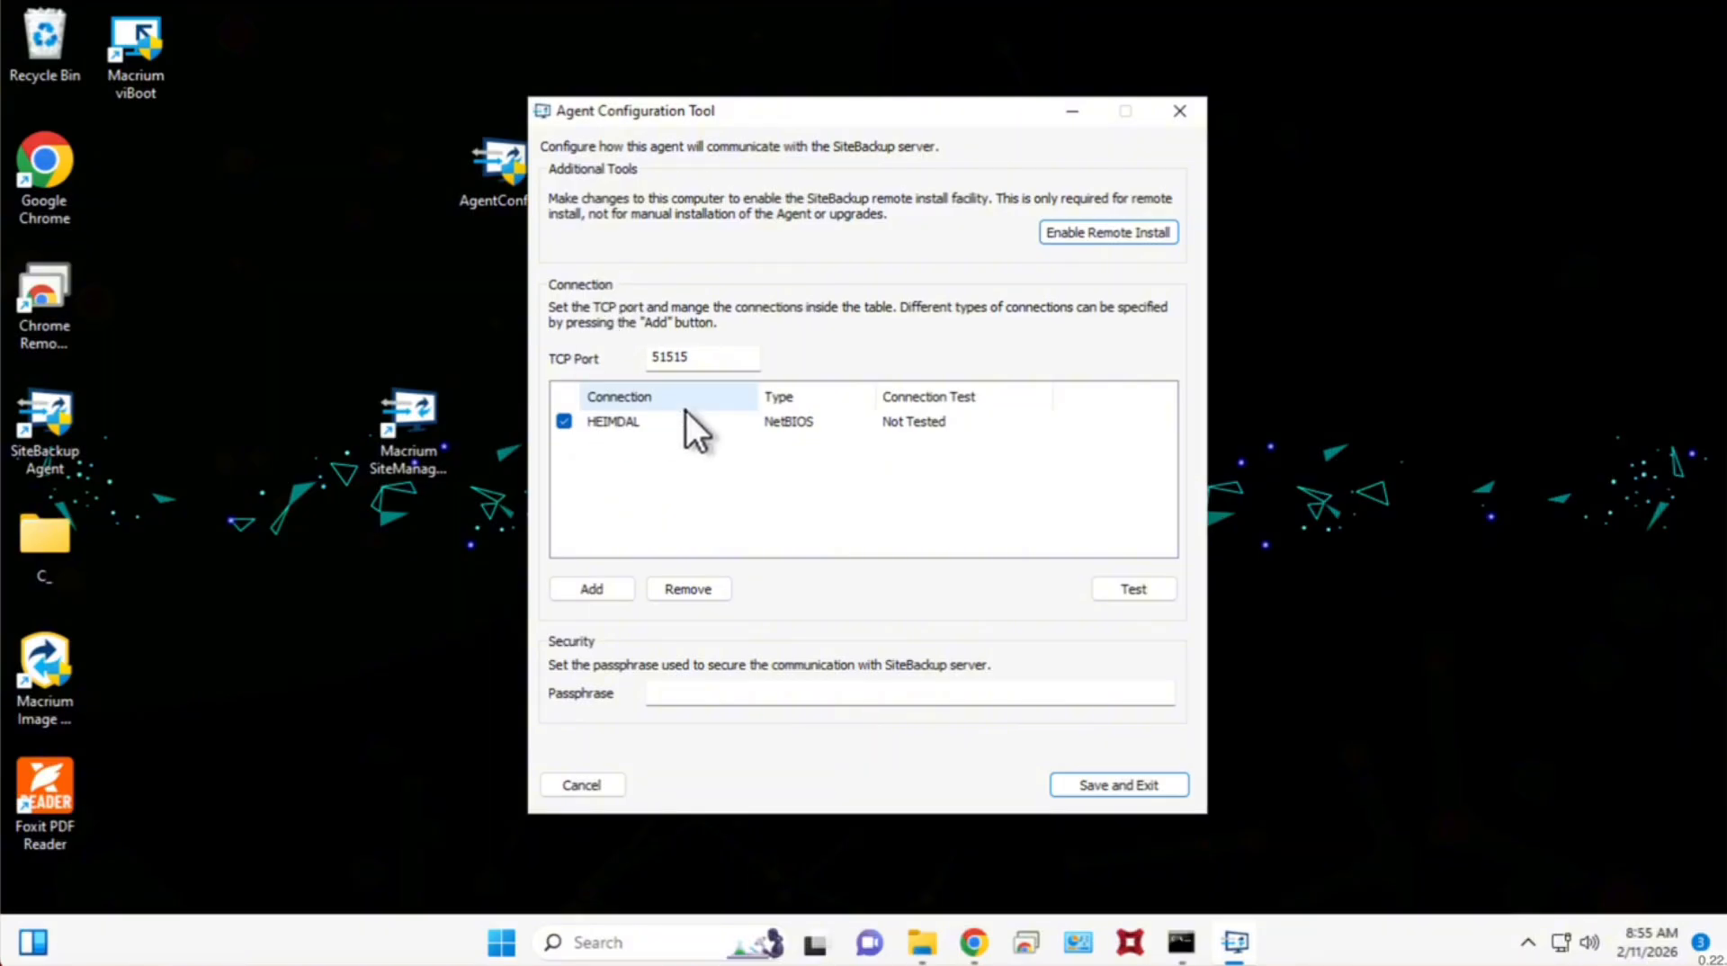
left_click(596, 587)
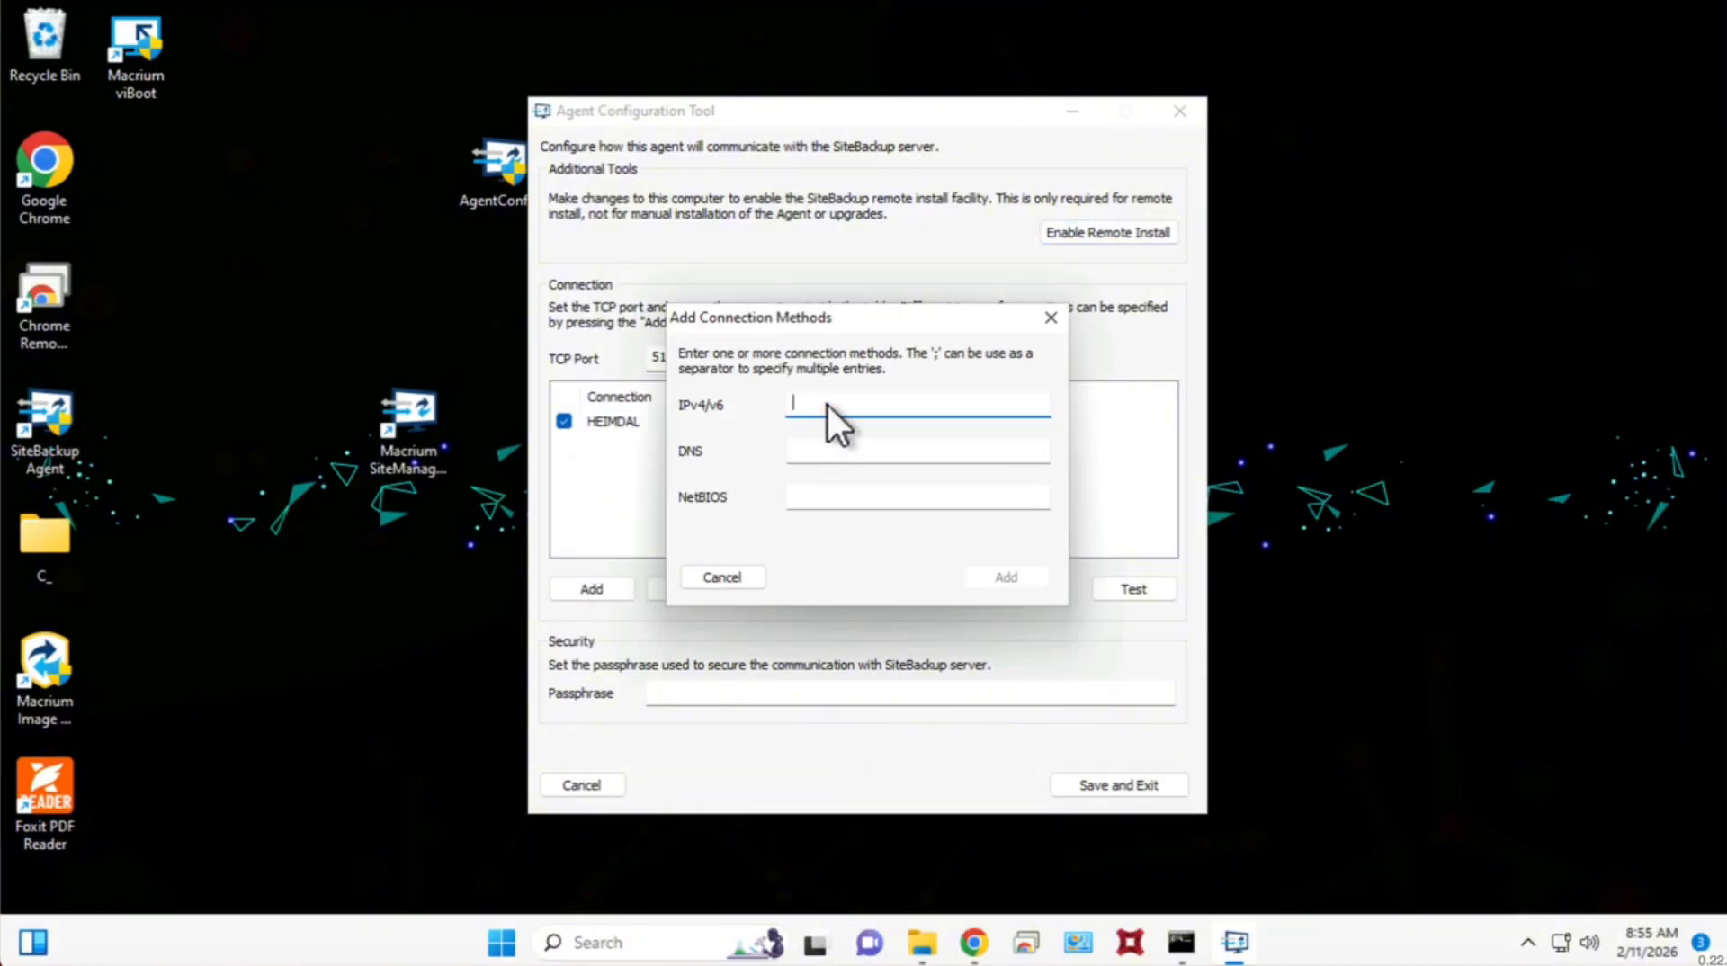
type("10.49.87.2")
left_click(1002, 566)
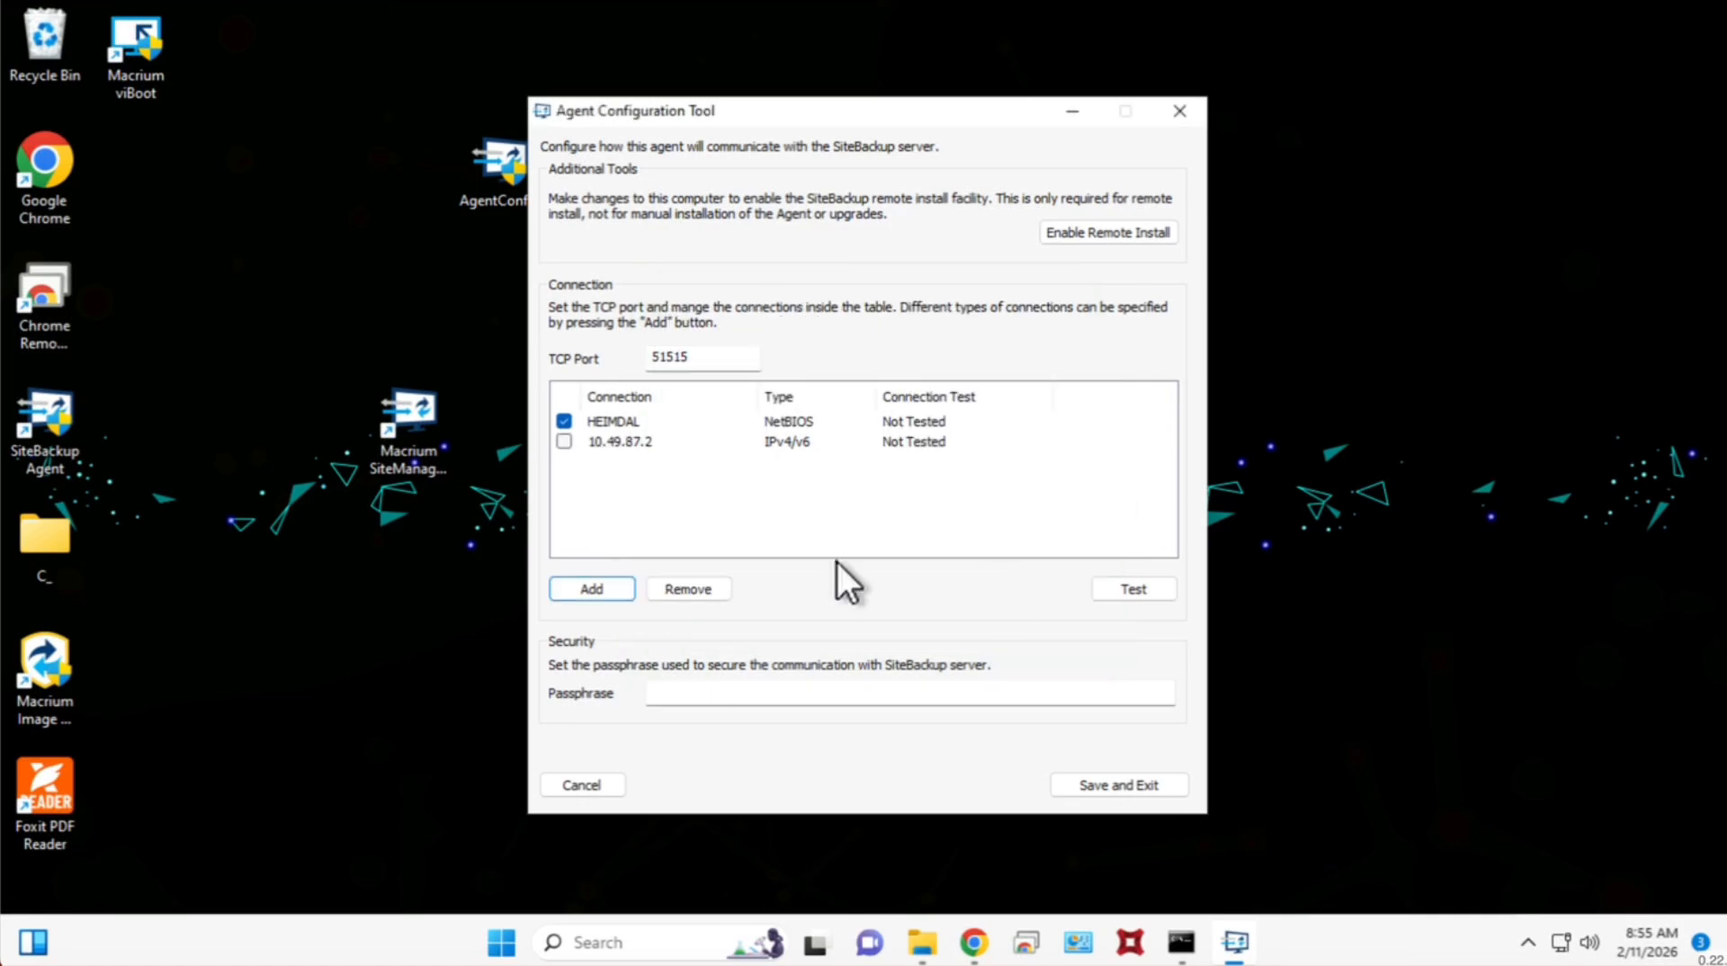
left_click(563, 441)
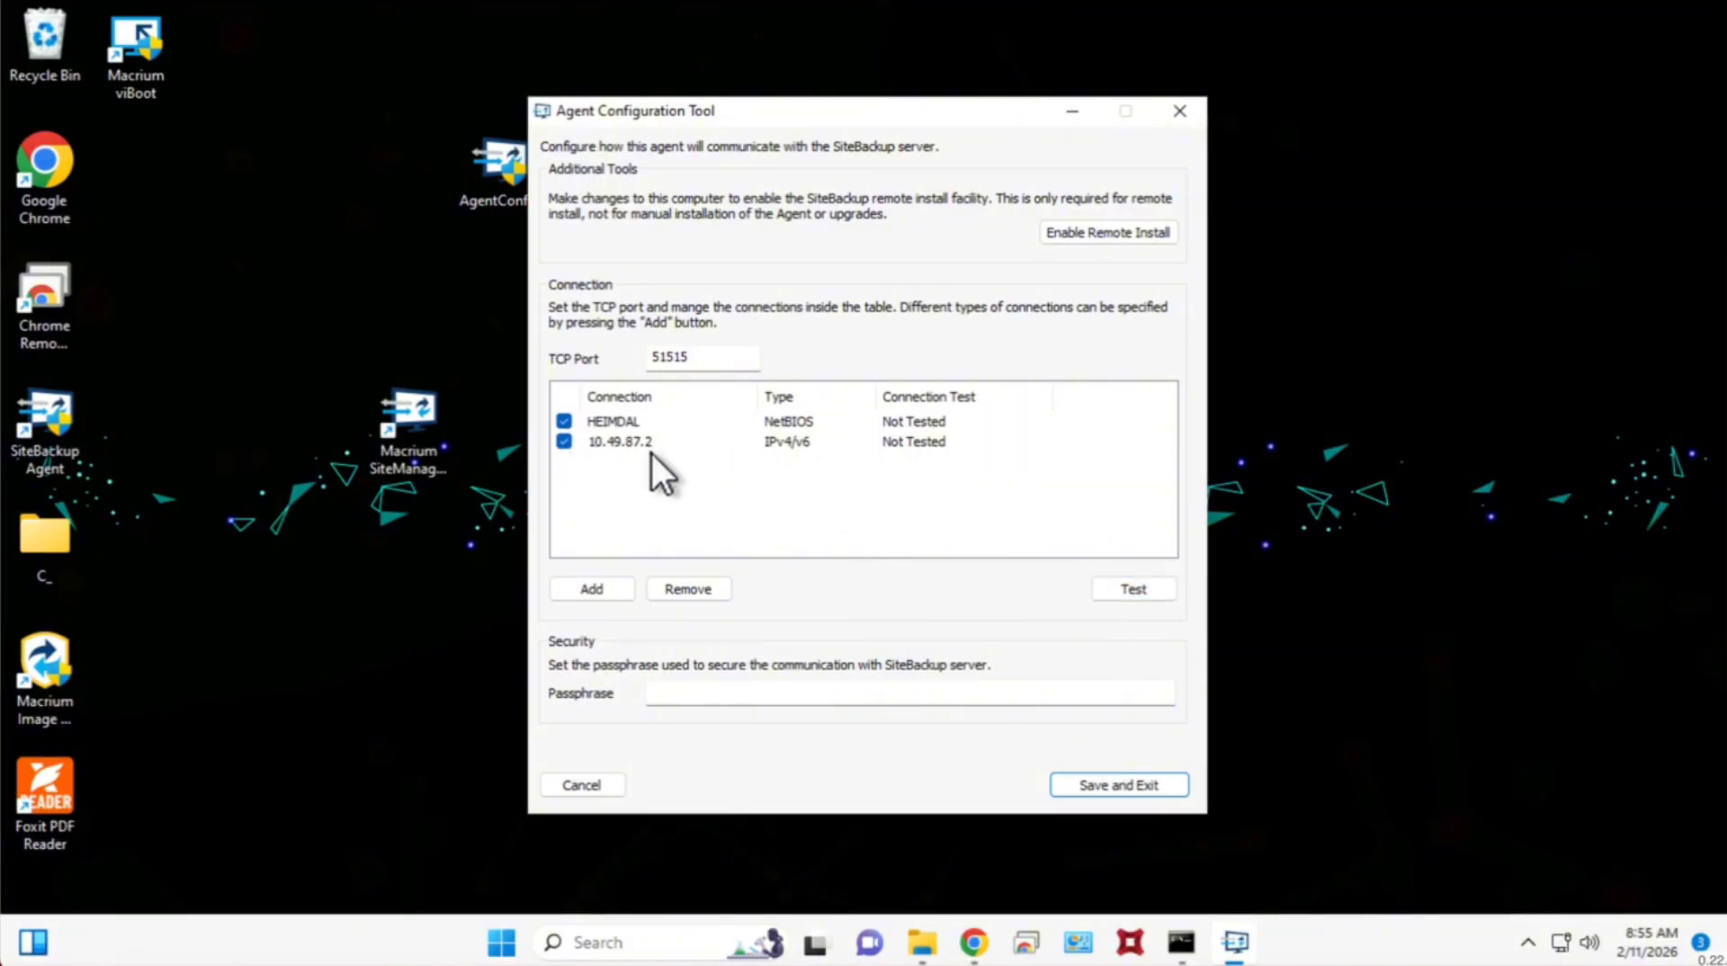
Test both agent connections and save the configuration, returning to SiteManager in Chrome.
left_click(1152, 590)
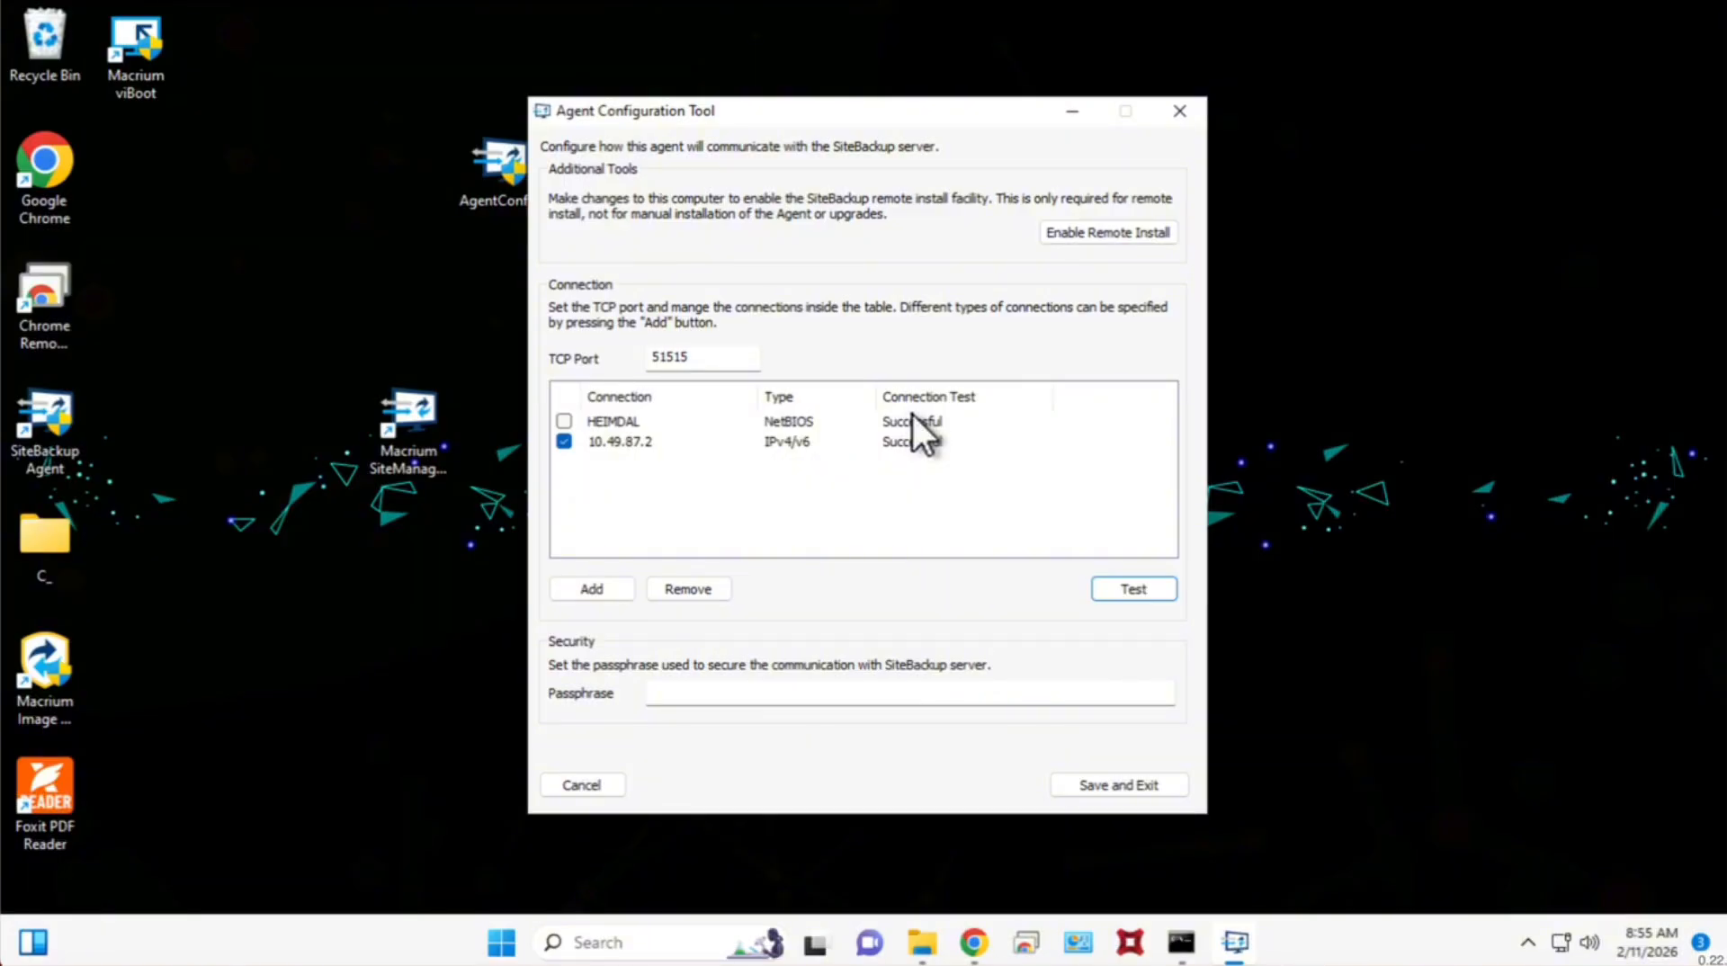
double_click(681, 357)
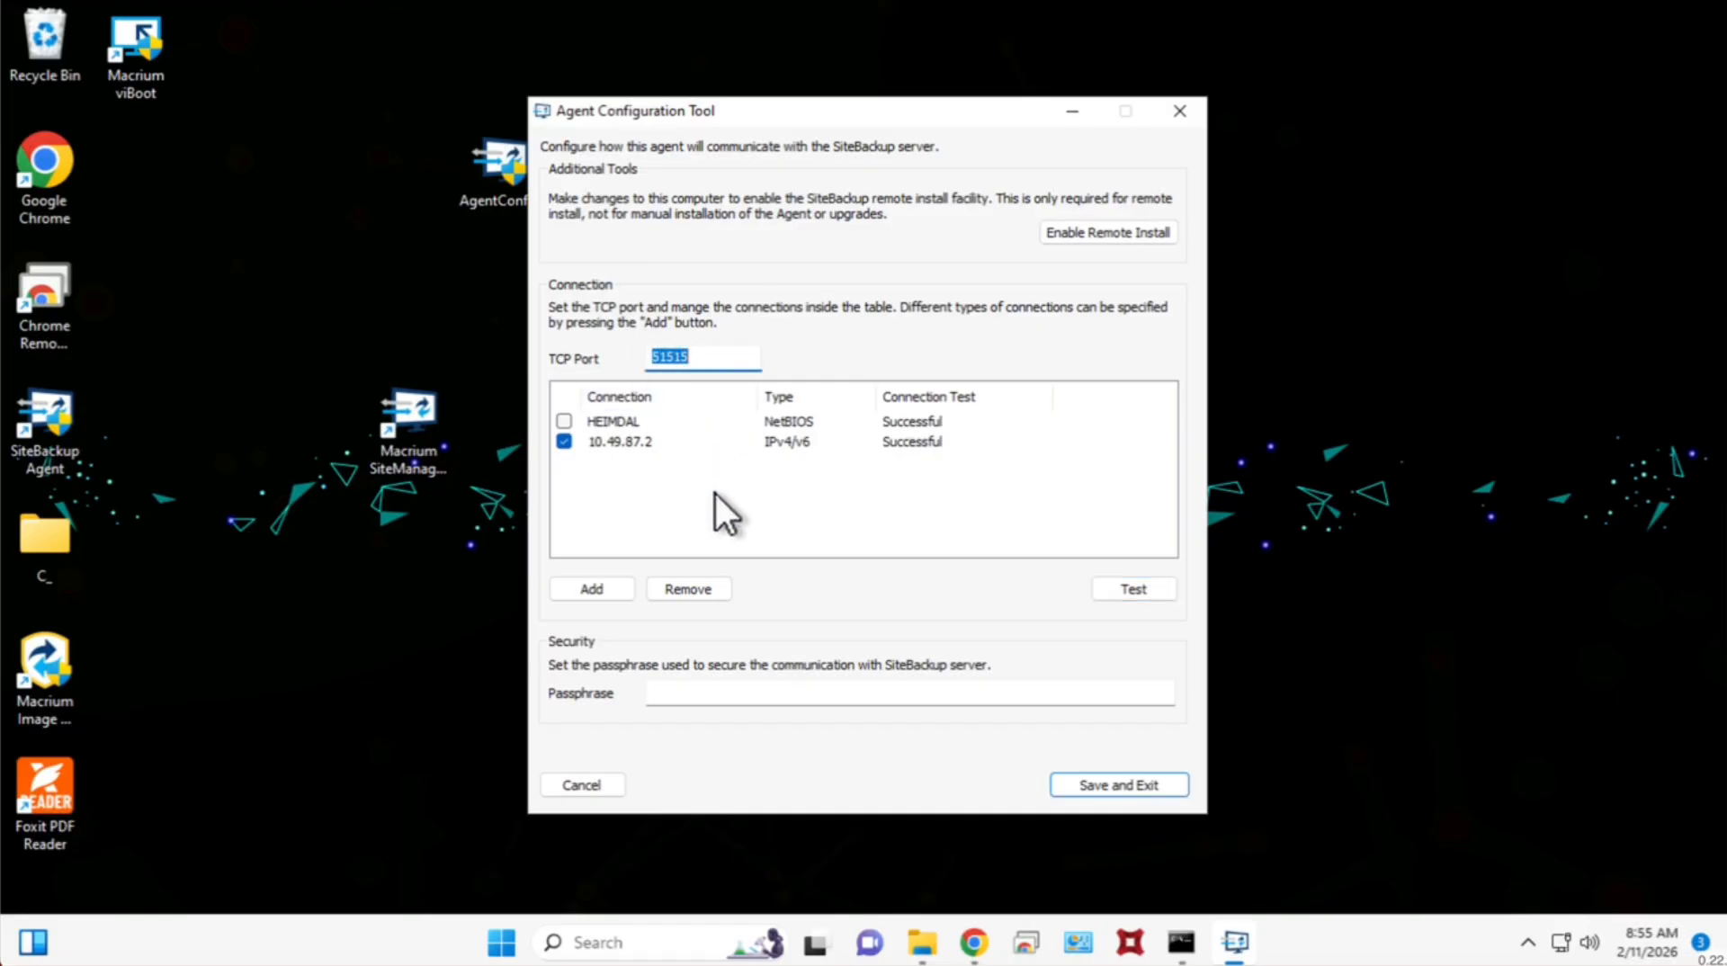
left_click(679, 504)
left_click(1126, 782)
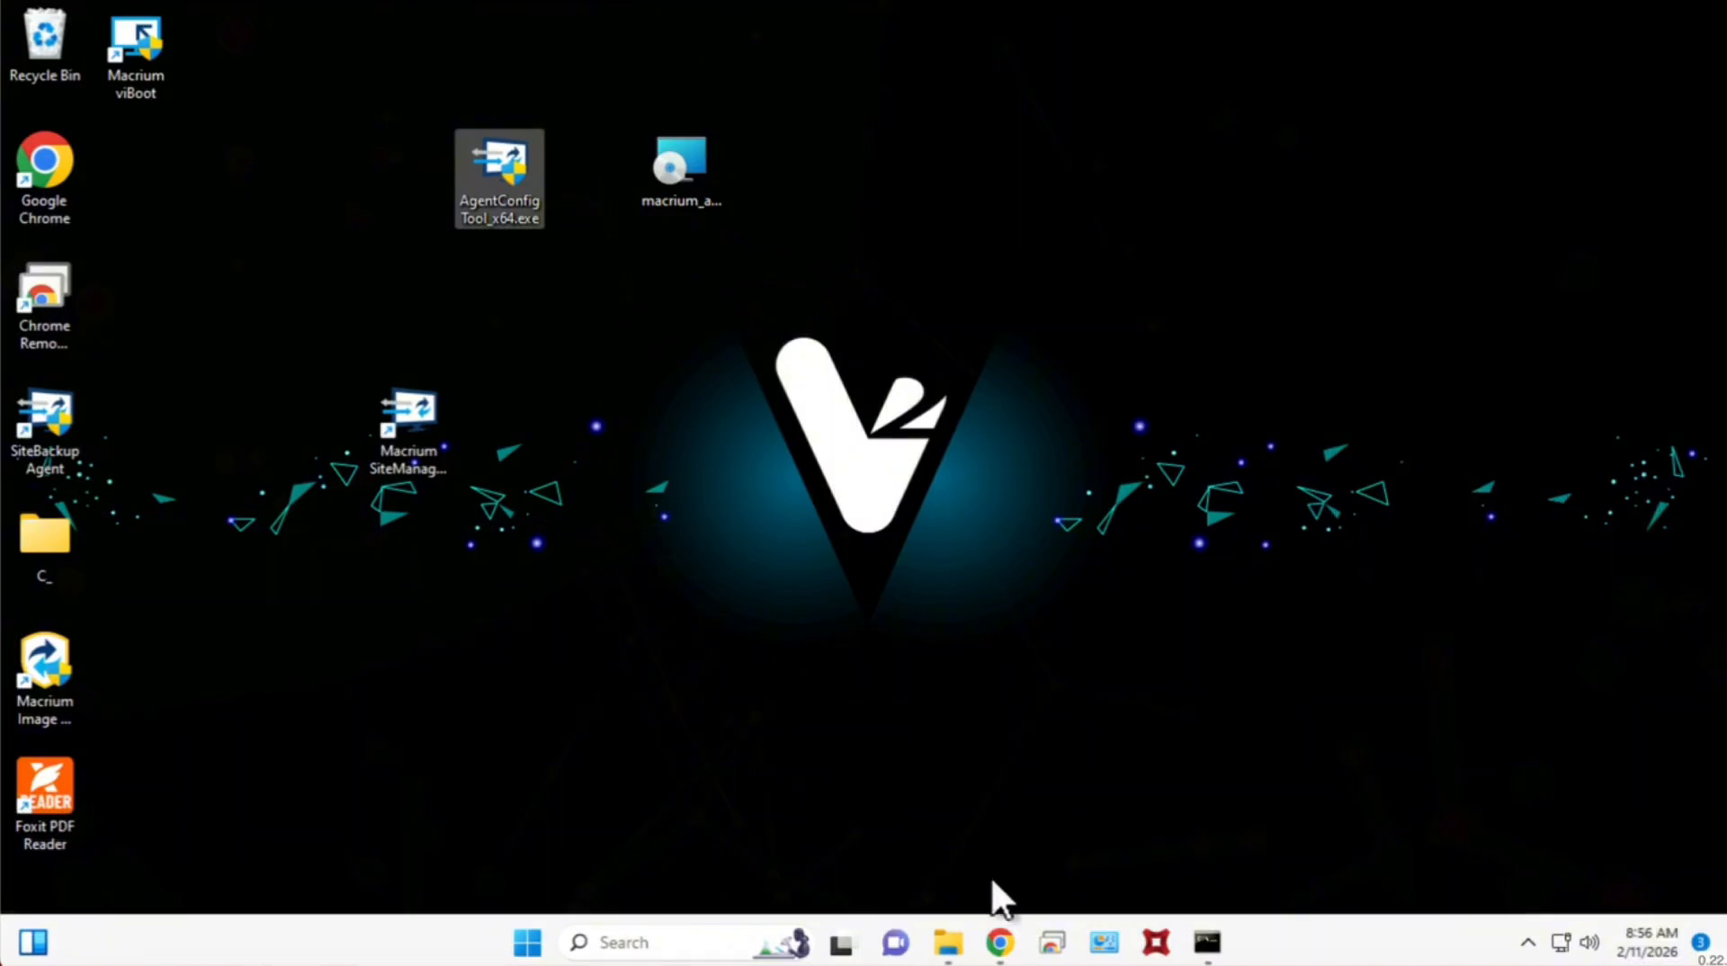
left_click(1000, 941)
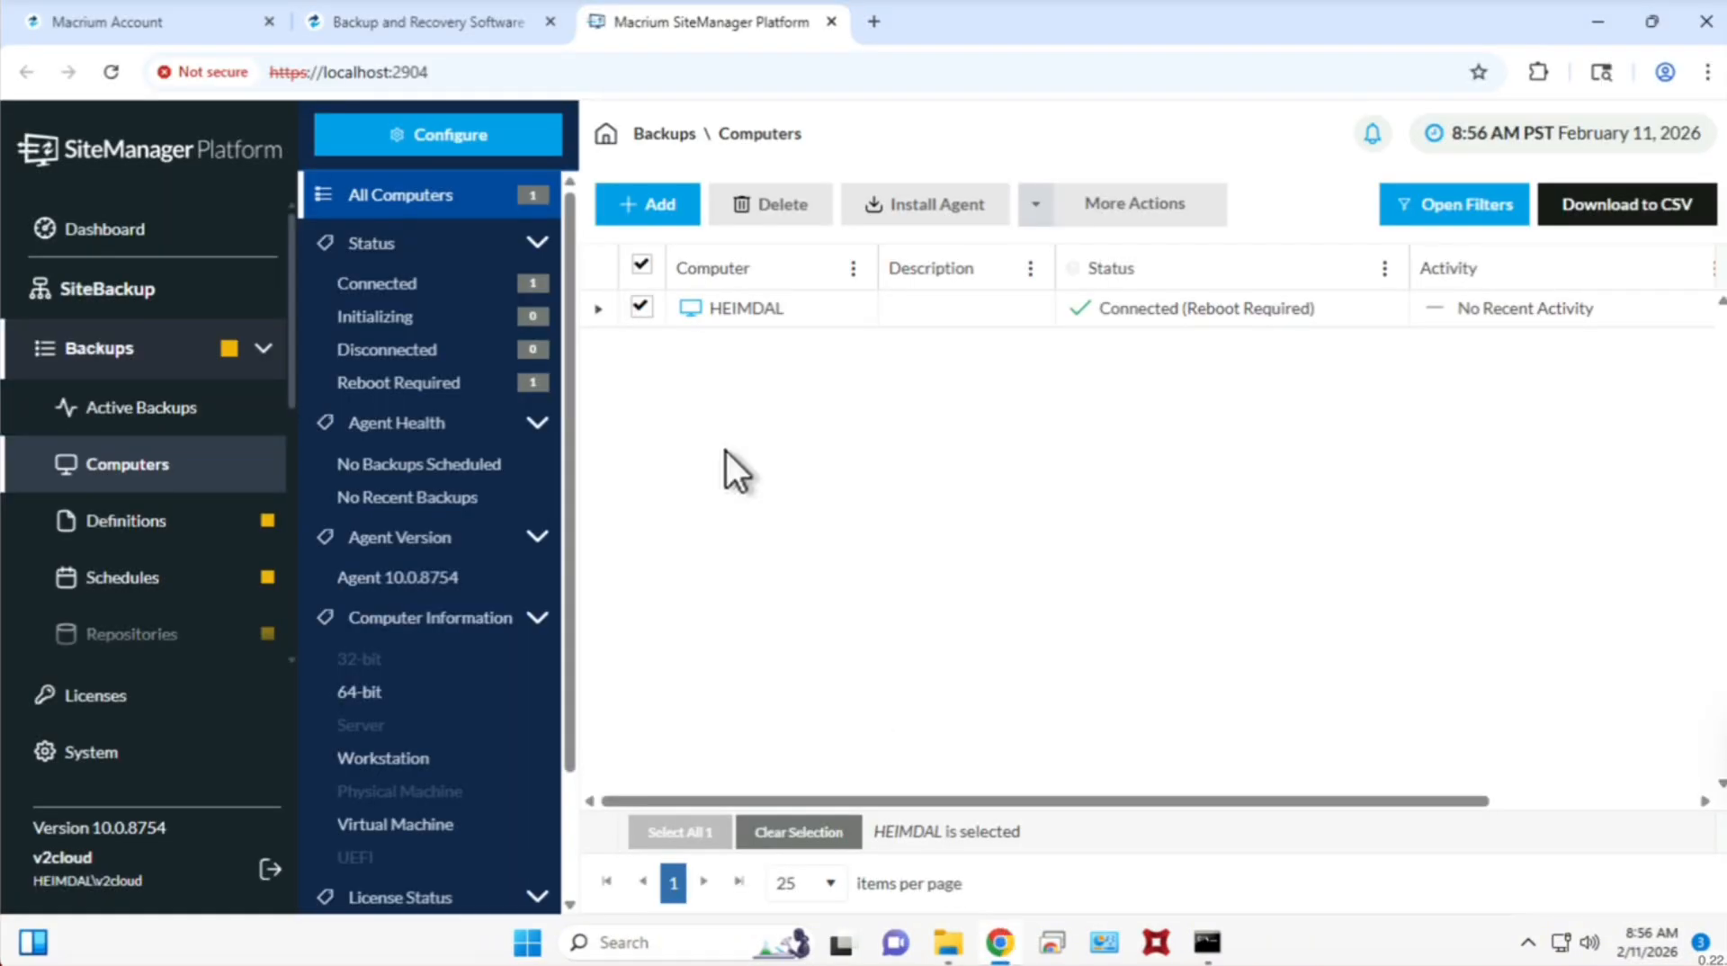